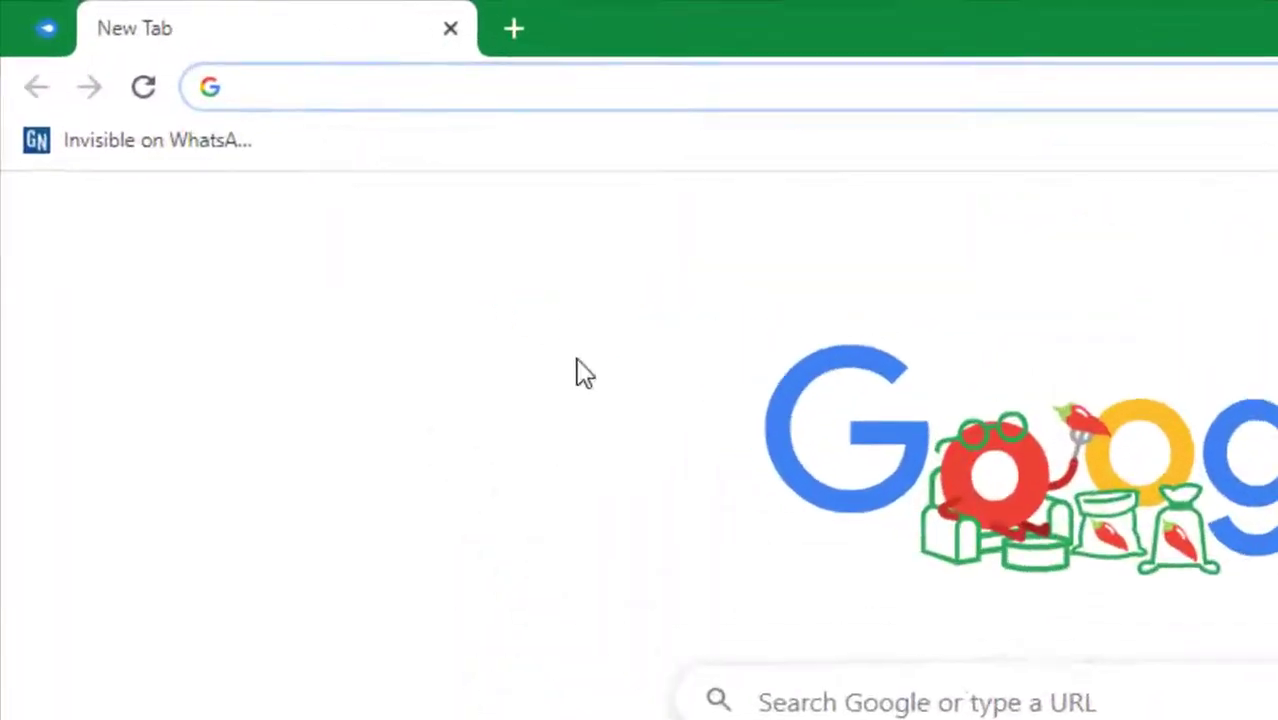
- Open the oceanofsofts.com website
{"action": "type", "text": "oceanofsofts.com"}
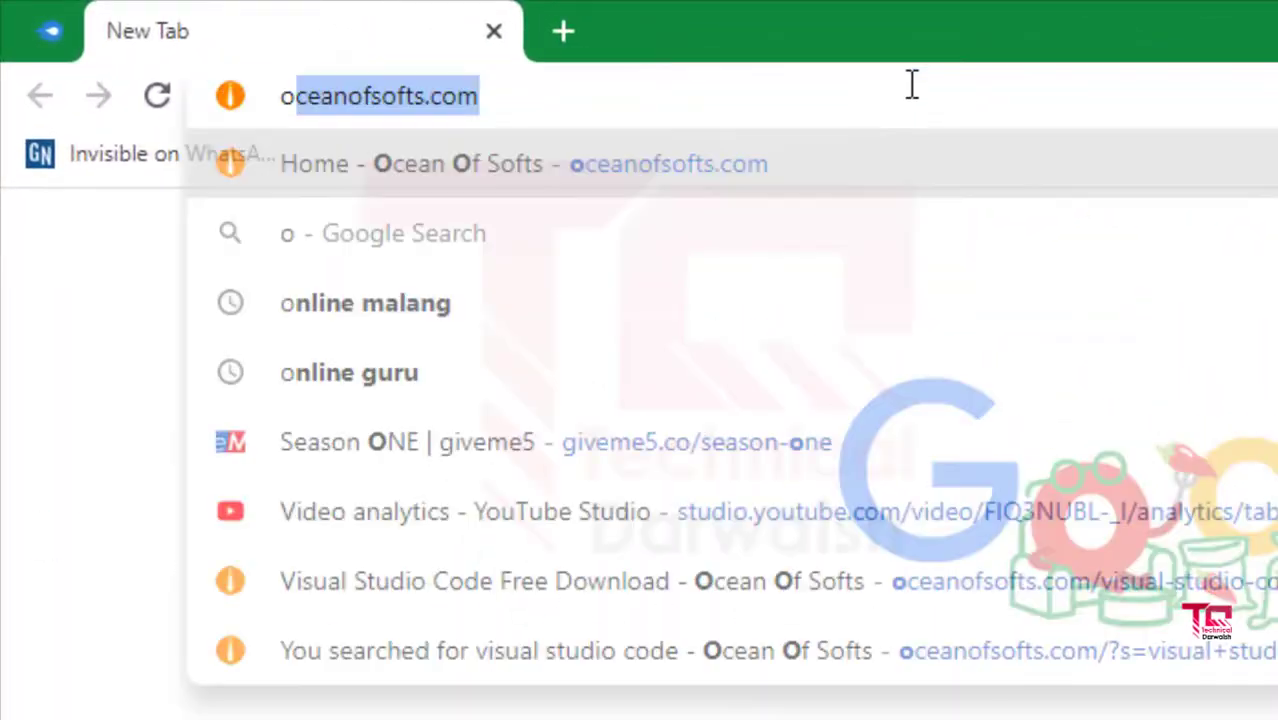
{"action": "left_click", "coordinate": [912, 85]}
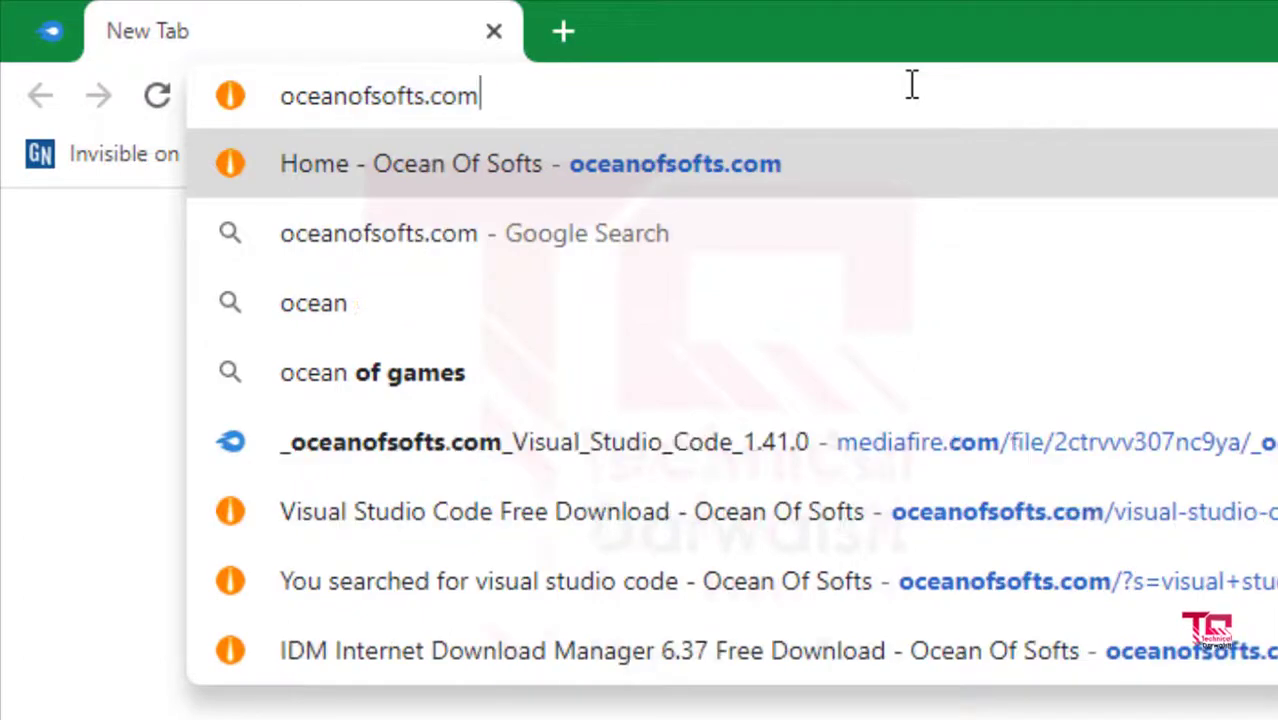
{"action": "left_click_drag", "start_coordinate": [767, 97], "coordinate": [229, 100]}
{"action": "left_click", "coordinate": [514, 97]}
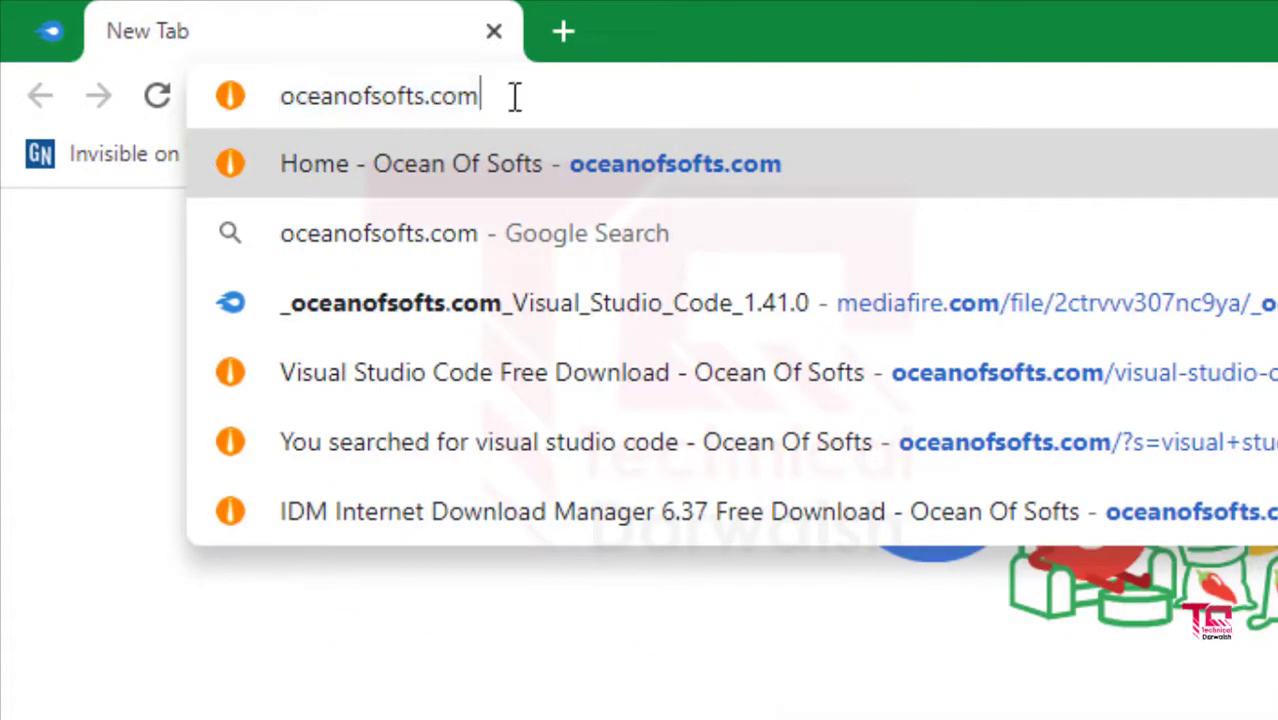
{"action": "key", "text": "Return"}
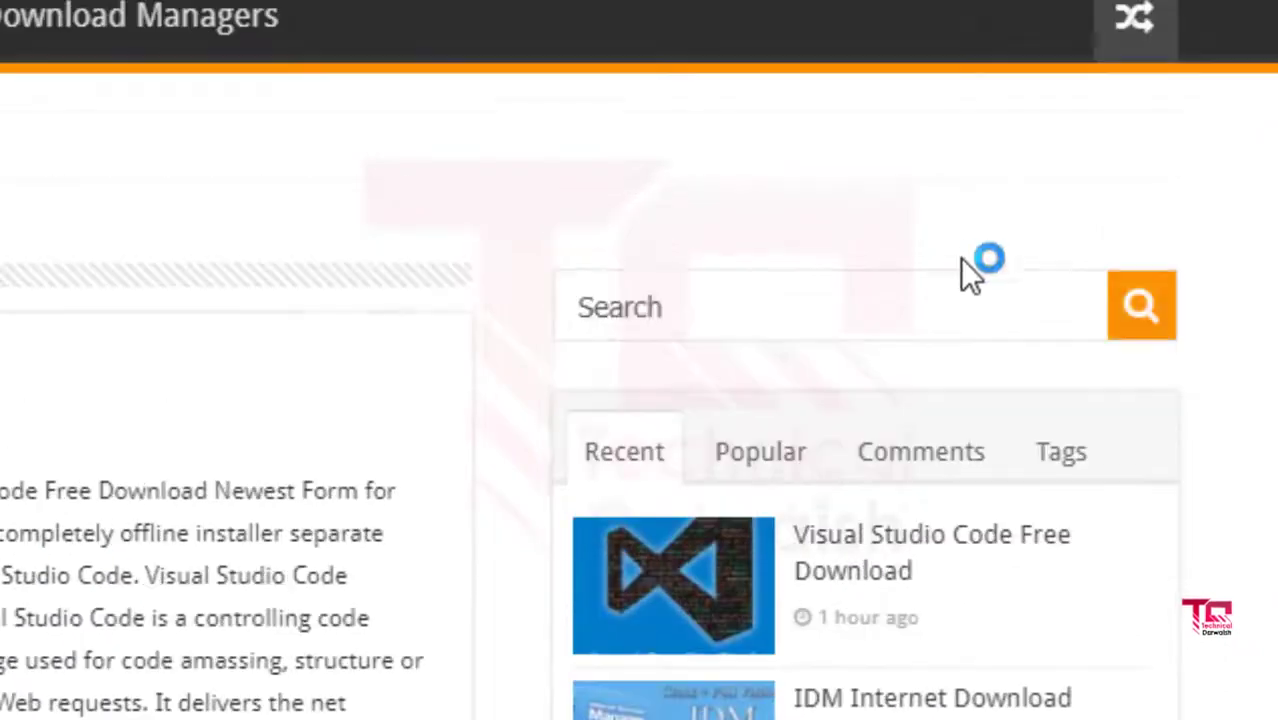
- Search the Ocean Of Softs site for "visual studio code"
{"action": "left_click", "coordinate": [897, 320]}
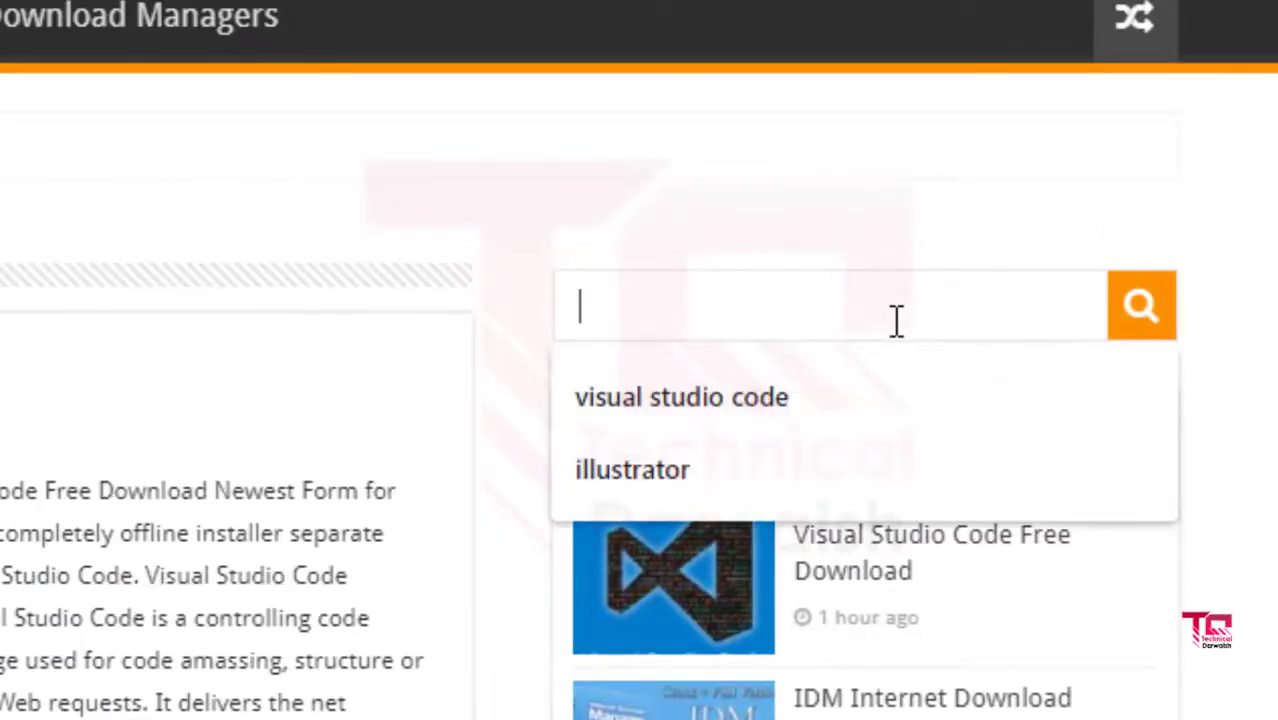
{"action": "key", "text": "Down"}
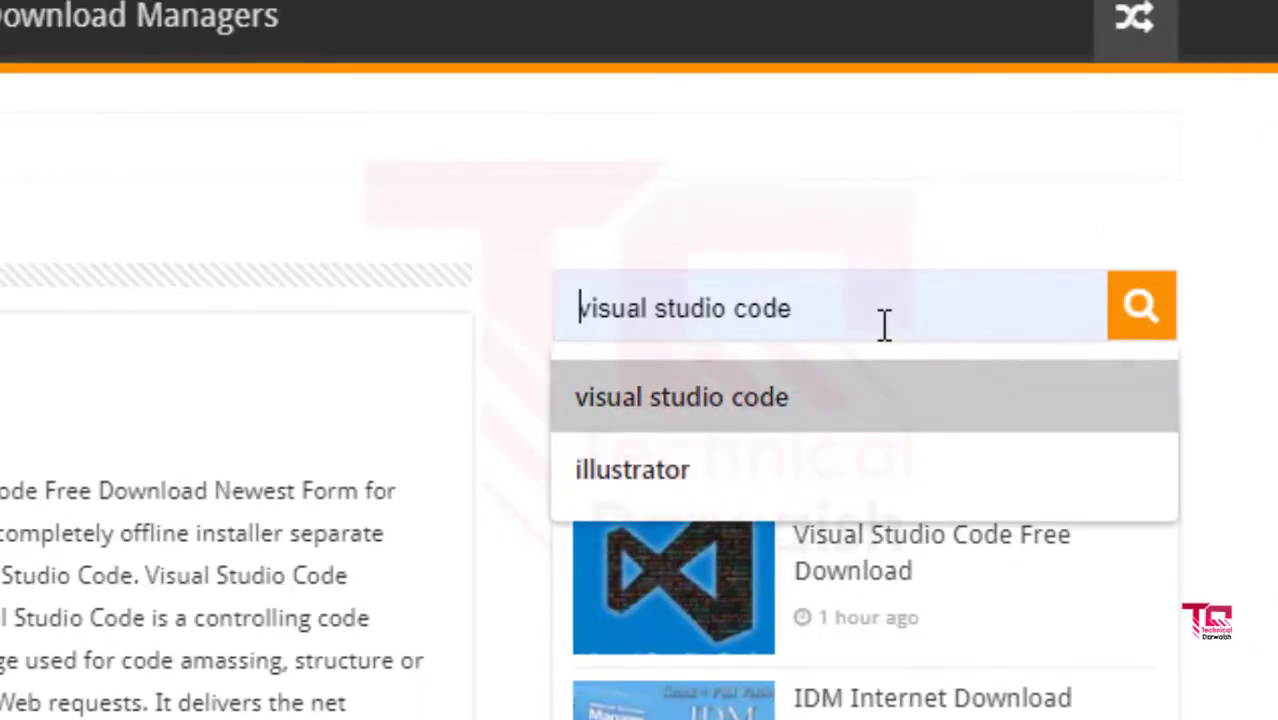
{"action": "left_click", "coordinate": [856, 402]}
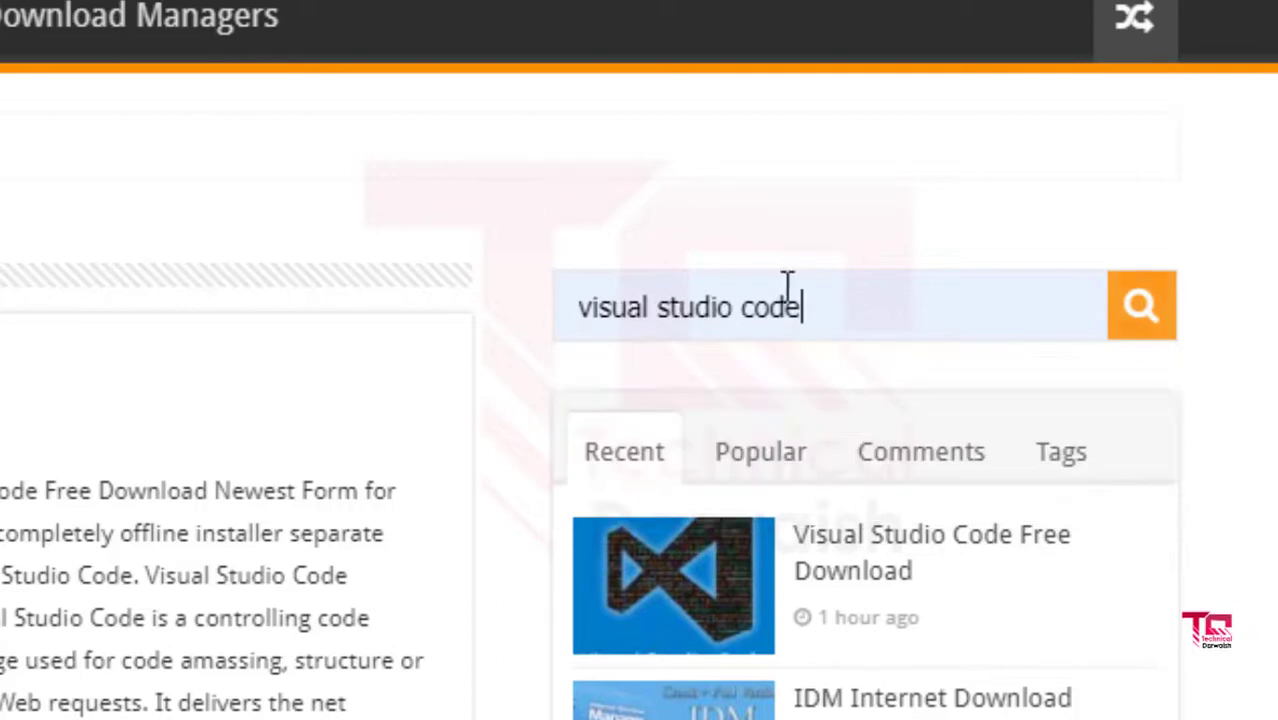
{"action": "left_click_drag", "start_coordinate": [856, 292], "coordinate": [498, 320]}
{"action": "left_click", "coordinate": [836, 317]}
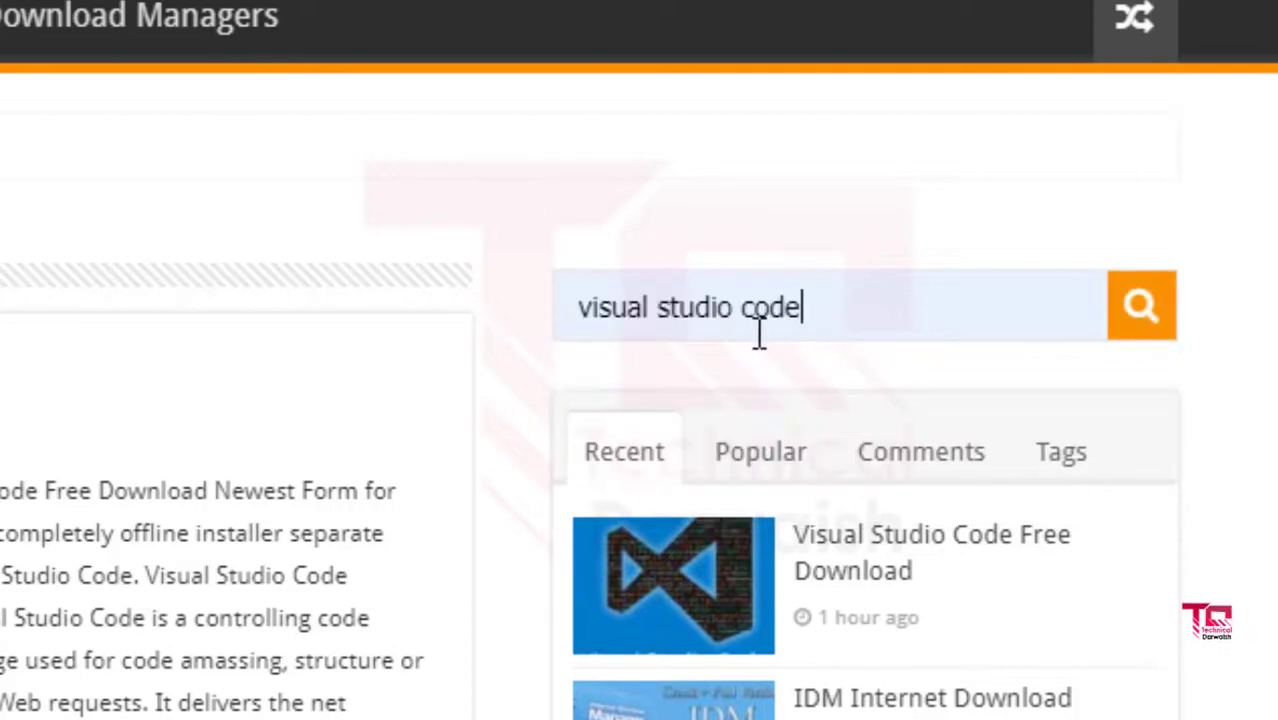
{"action": "left_click", "coordinate": [1148, 318]}
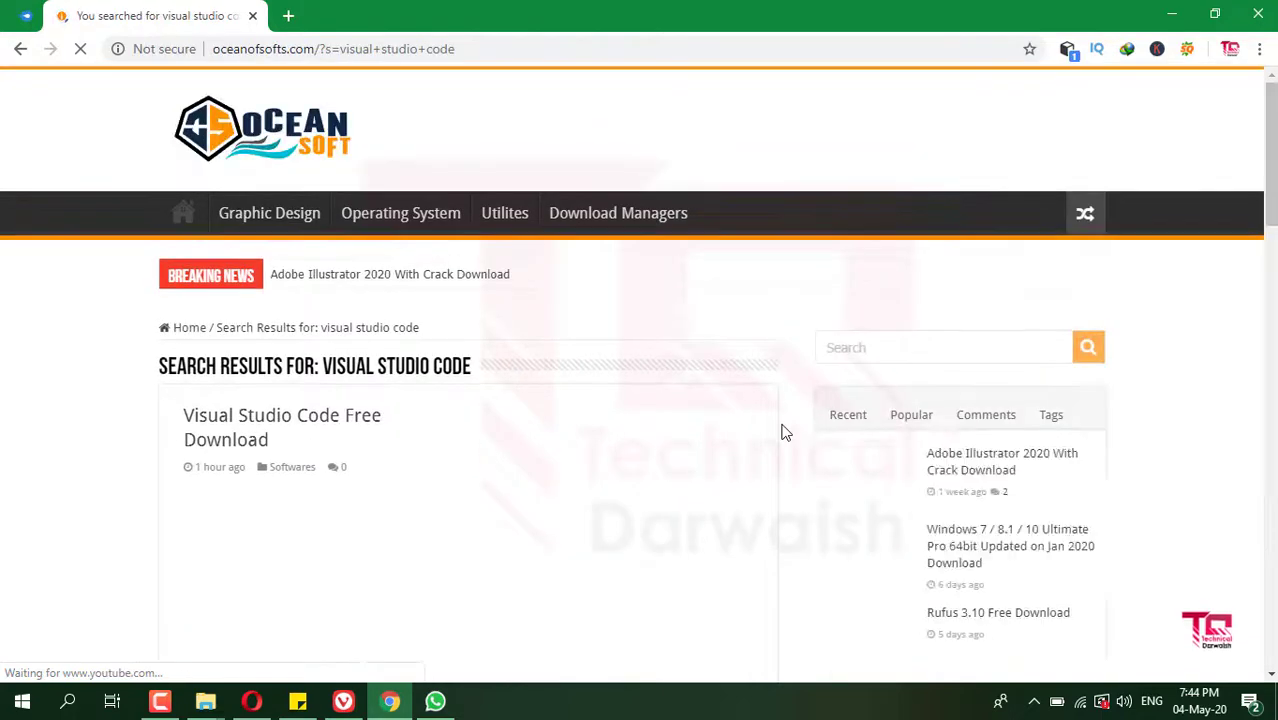
- Open the Visual Studio Code Free Download article and follow its Visual_Studio_Code_1.41.0 download link
{"action": "scroll", "coordinate": [740, 445], "scroll_direction": "down", "scroll_amount": 2}
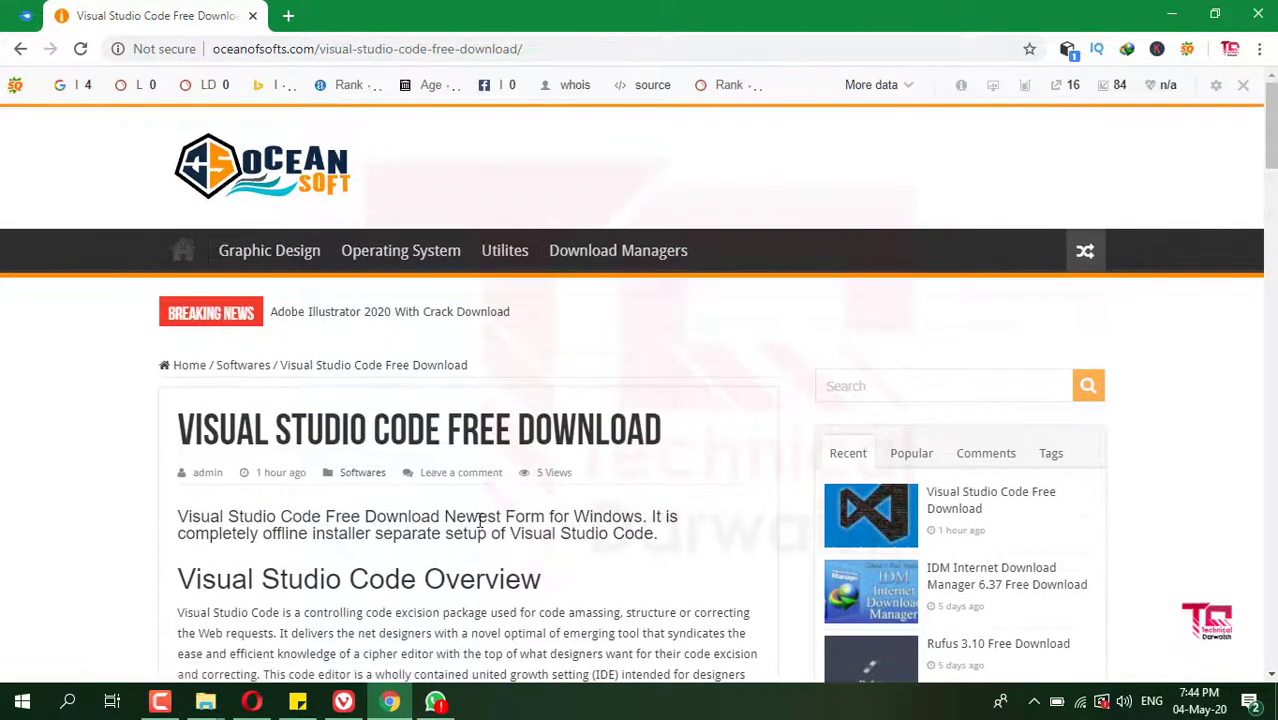
{"action": "scroll", "coordinate": [479, 520], "scroll_direction": "down", "scroll_amount": 4}
{"action": "scroll", "coordinate": [479, 520], "scroll_direction": "down", "scroll_amount": 10}
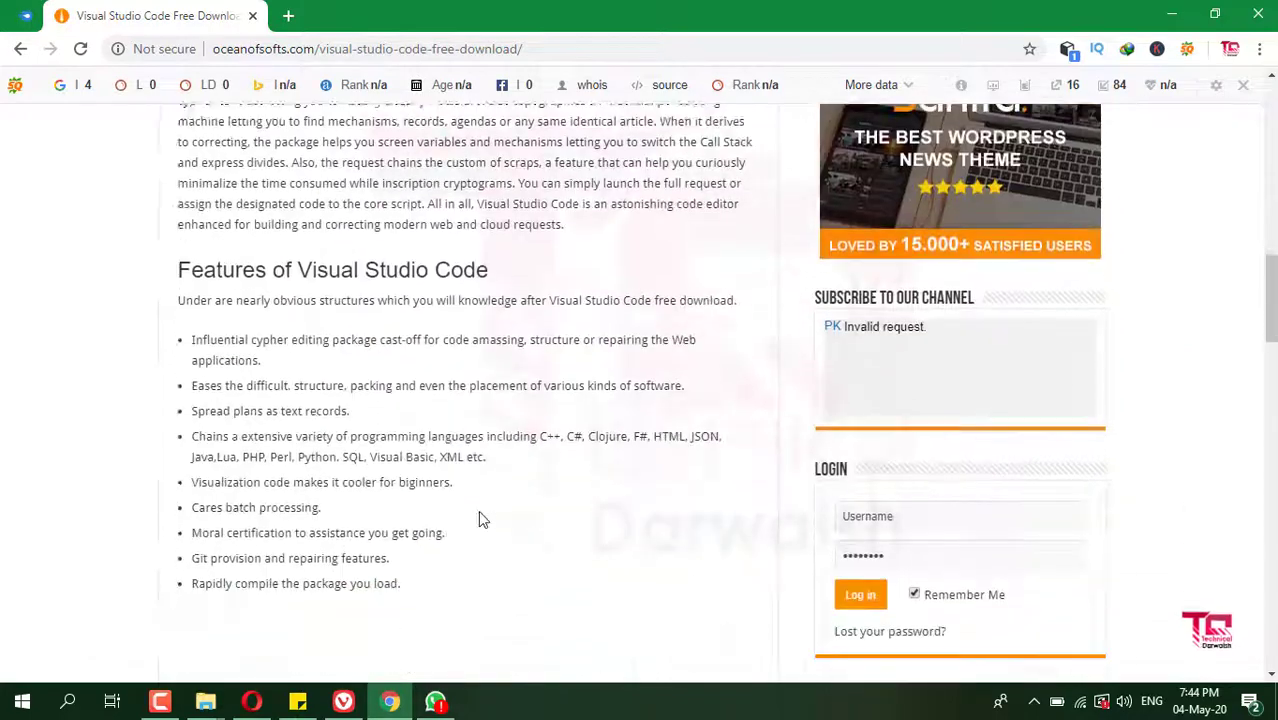
{"action": "scroll", "coordinate": [479, 520], "scroll_direction": "down", "scroll_amount": 11}
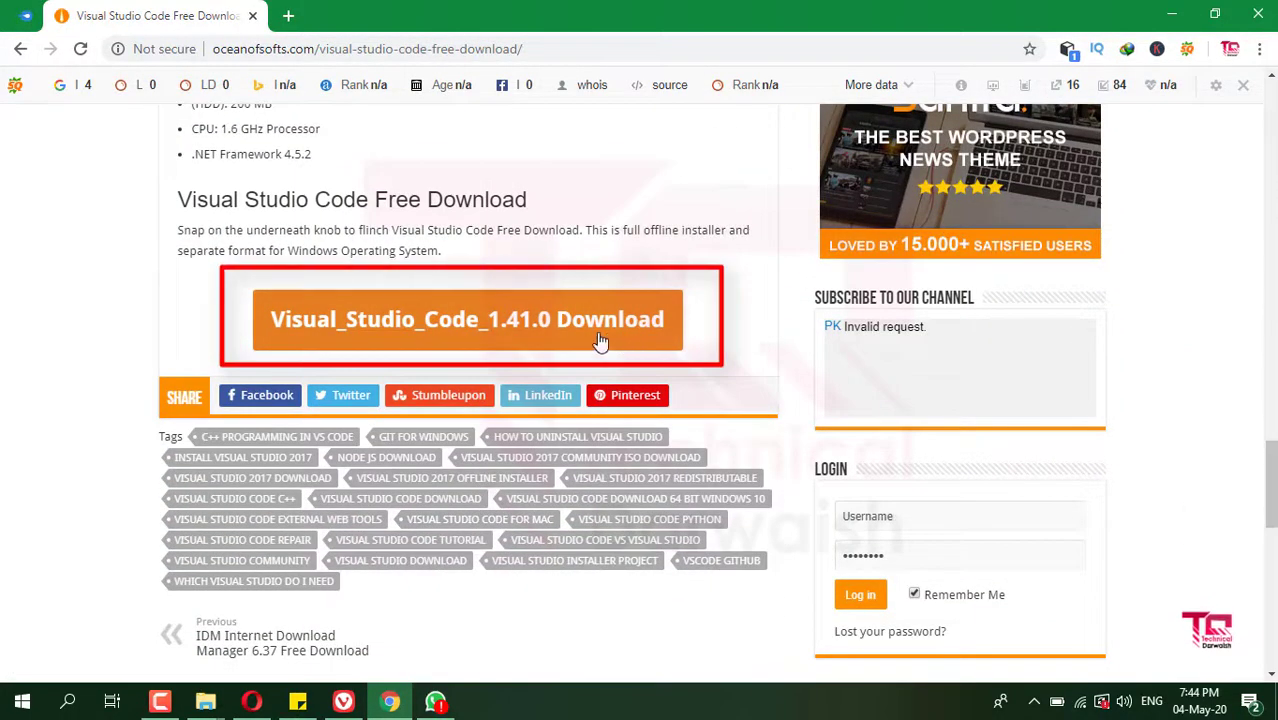
{"action": "left_click", "coordinate": [672, 342]}
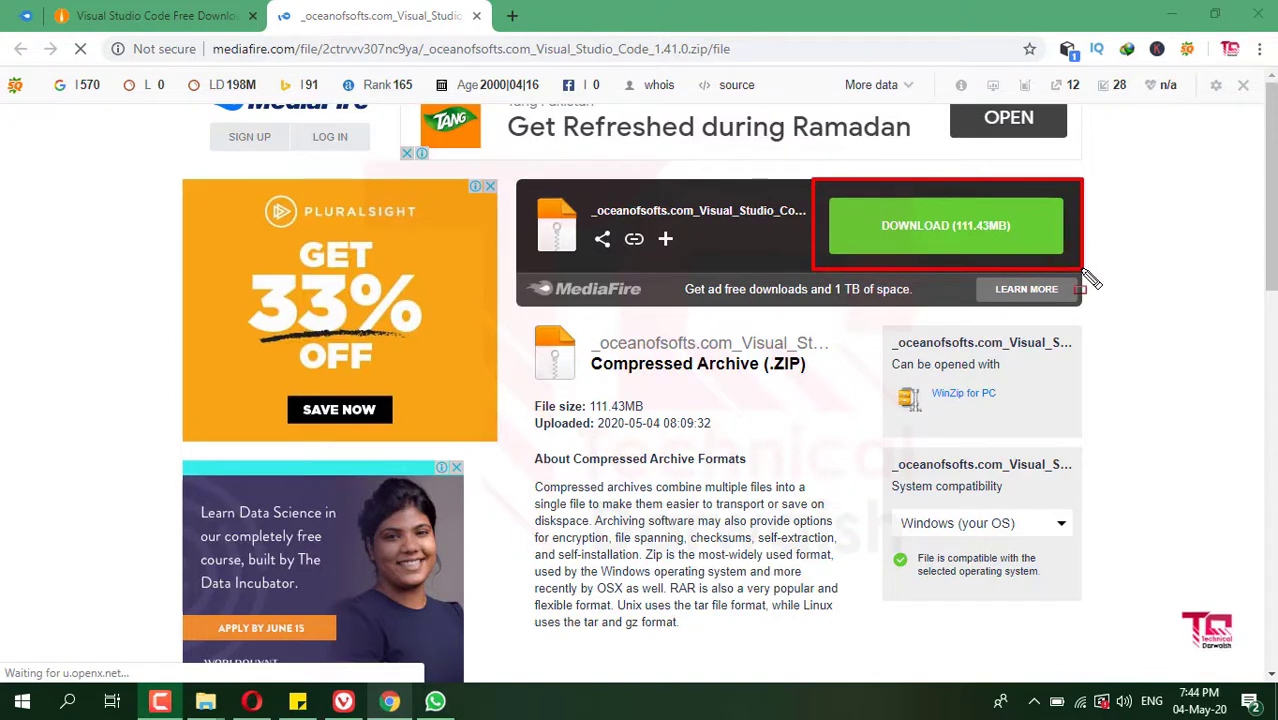
- Minimise the browser and extract the _oceanofsofts.com_Visual_Studio_Code_1.41.0 archive directly onto the desktop
{"action": "key", "text": "Escape"}
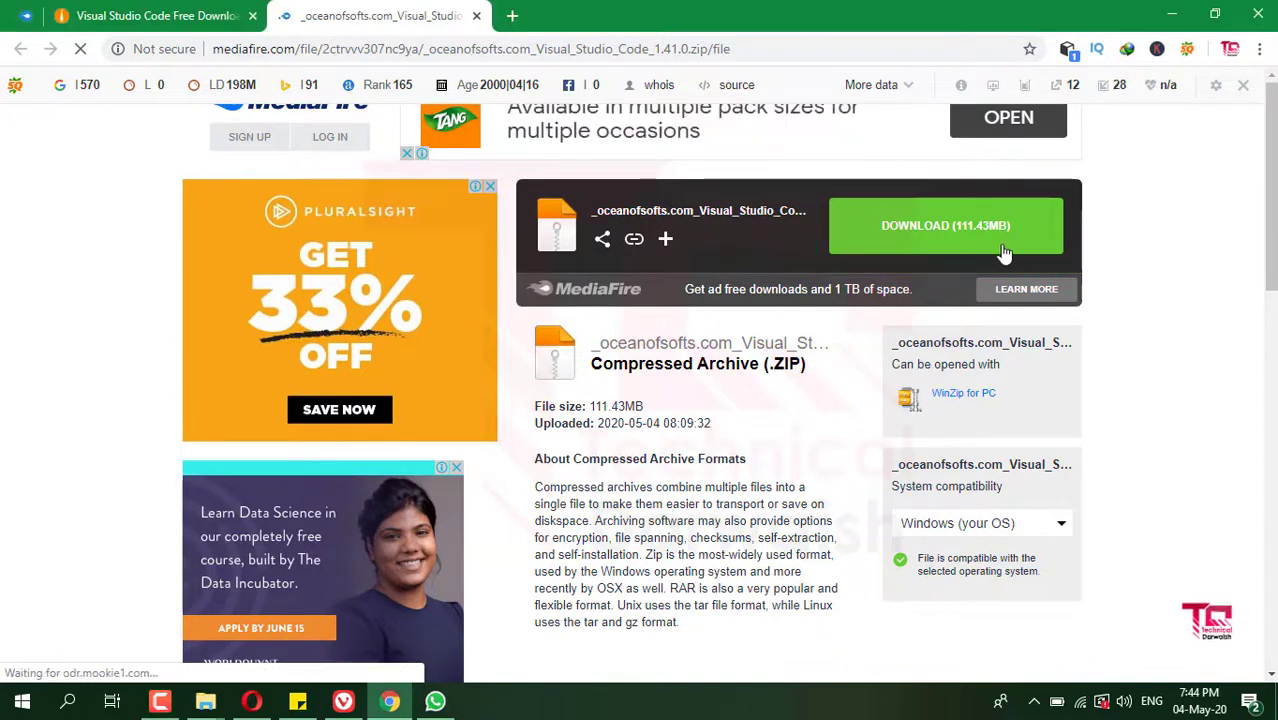
{"action": "left_click", "coordinate": [1171, 15]}
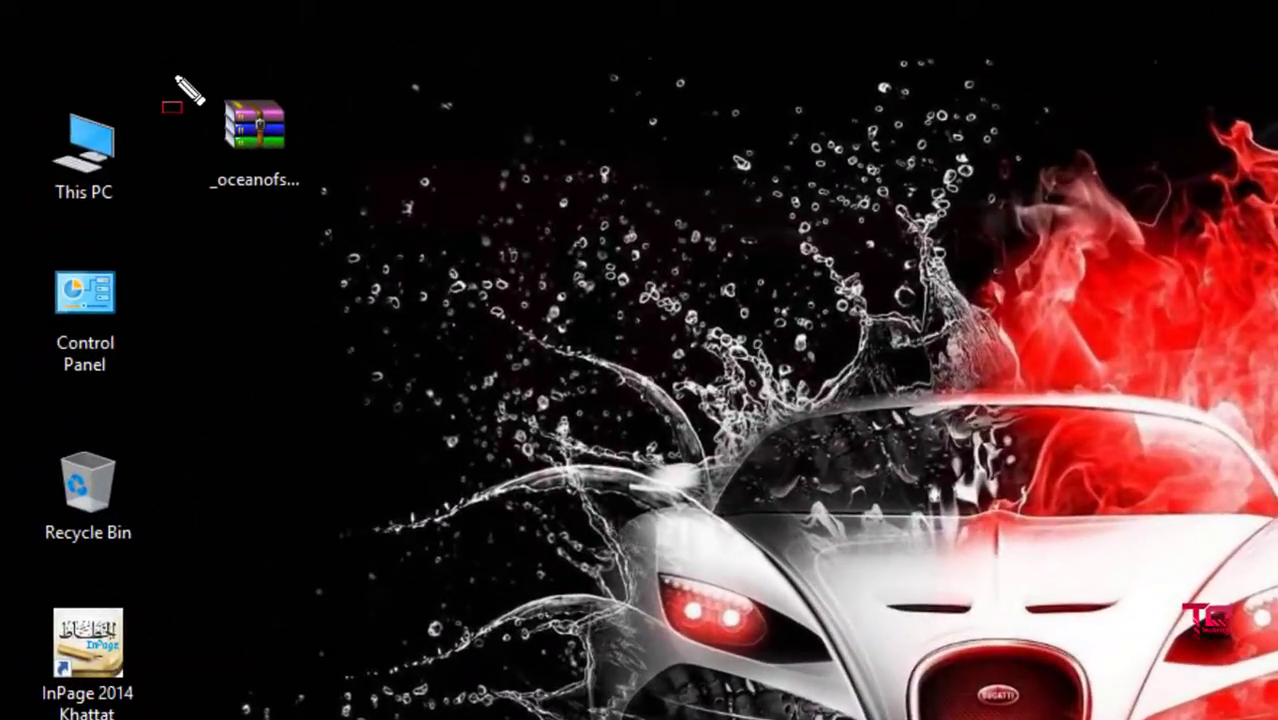
{"action": "left_click_drag", "start_coordinate": [111, 48], "coordinate": [228, 147]}
{"action": "left_click_drag", "start_coordinate": [362, 234], "coordinate": [364, 236]}
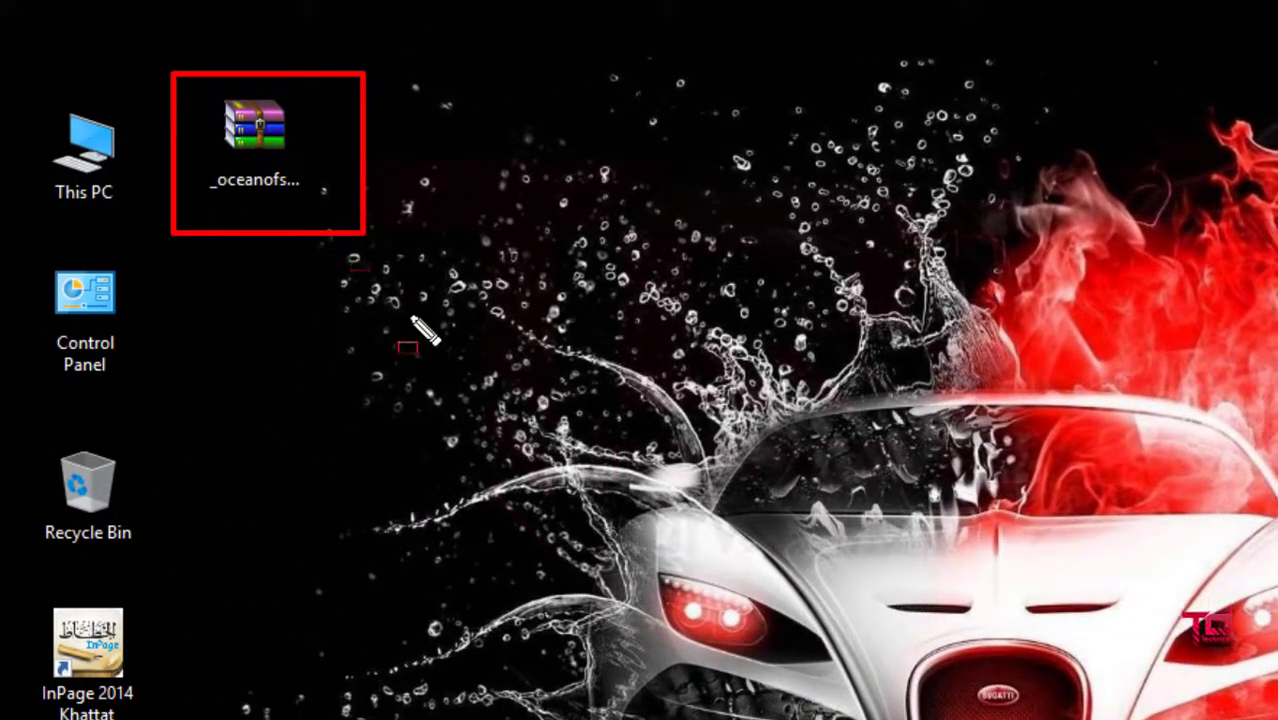
{"action": "key", "text": "Escape"}
{"action": "right_click", "coordinate": [259, 136]}
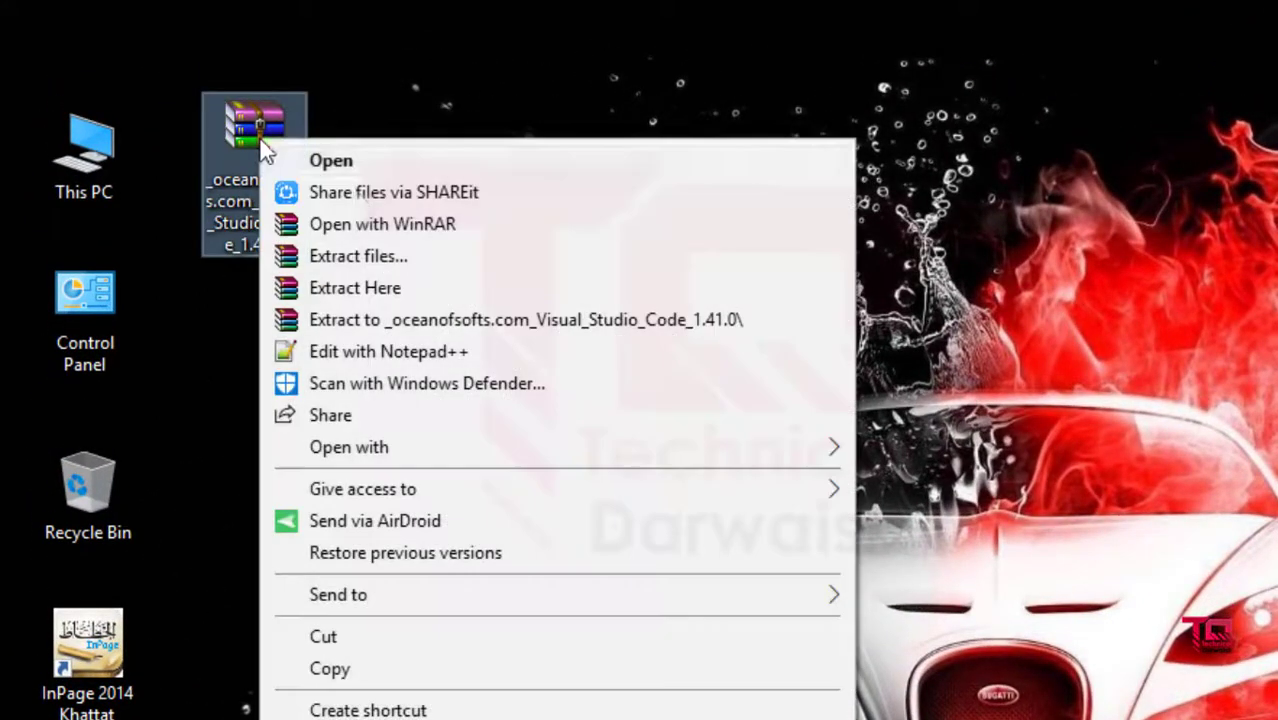
{"action": "left_click", "coordinate": [442, 288]}
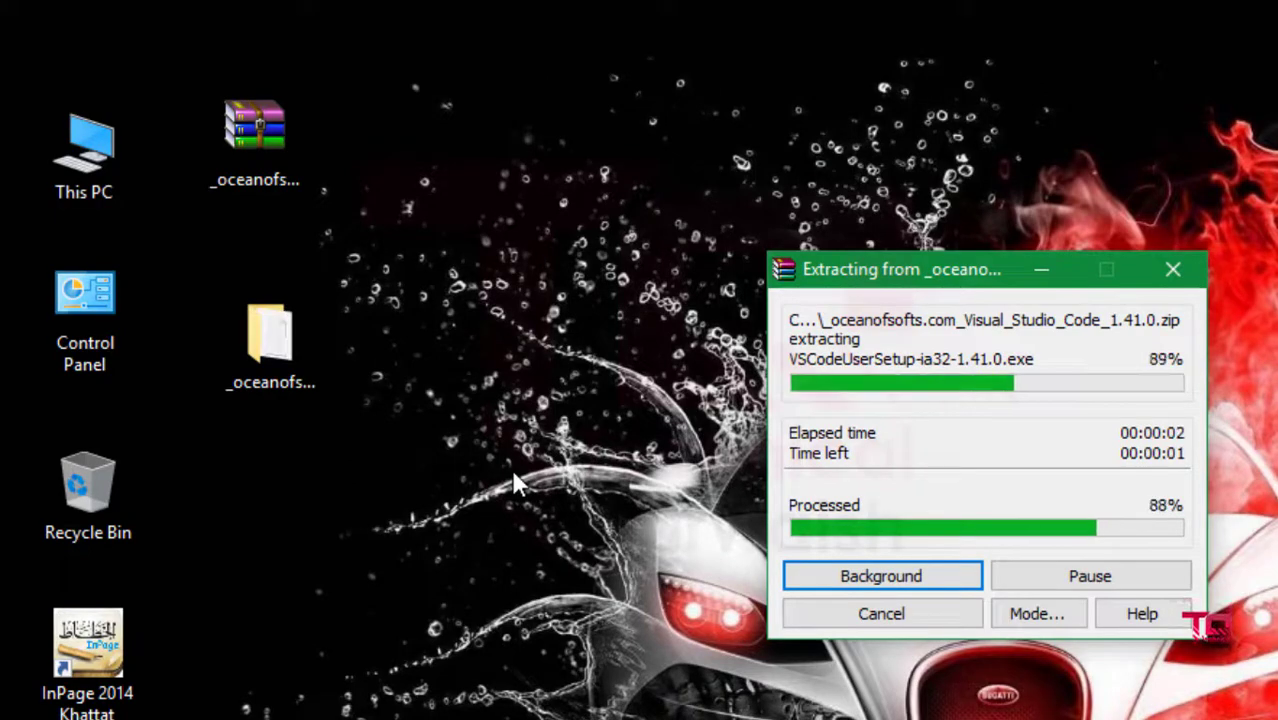
- Launch the VSCodeUserSetup-x64-1.41.0 installer from the extracted folder's Visual Studio Code 1.41.0 x64 subfolder
{"action": "double_click", "coordinate": [270, 335]}
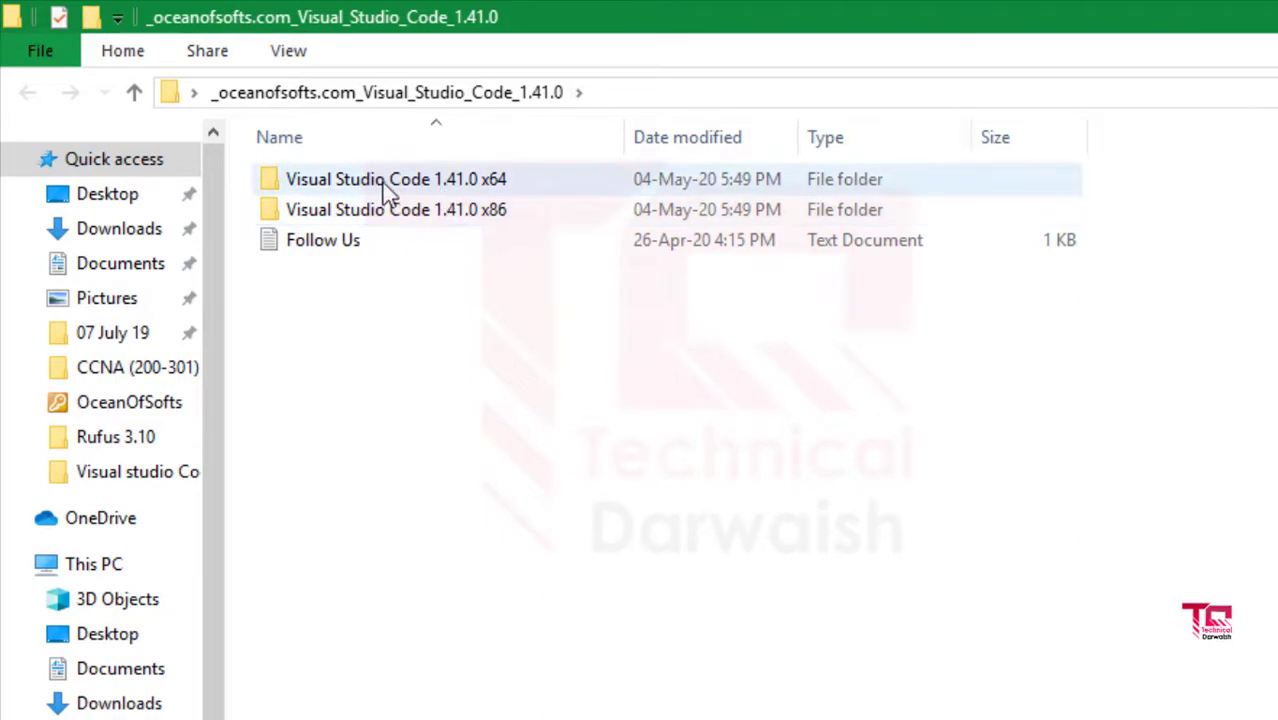
{"action": "mouse_move", "coordinate": [238, 168]}
{"action": "left_mouse_down"}
{"action": "mouse_move", "coordinate": [368, 200]}
{"action": "mouse_move", "coordinate": [534, 193]}
{"action": "left_mouse_up"}
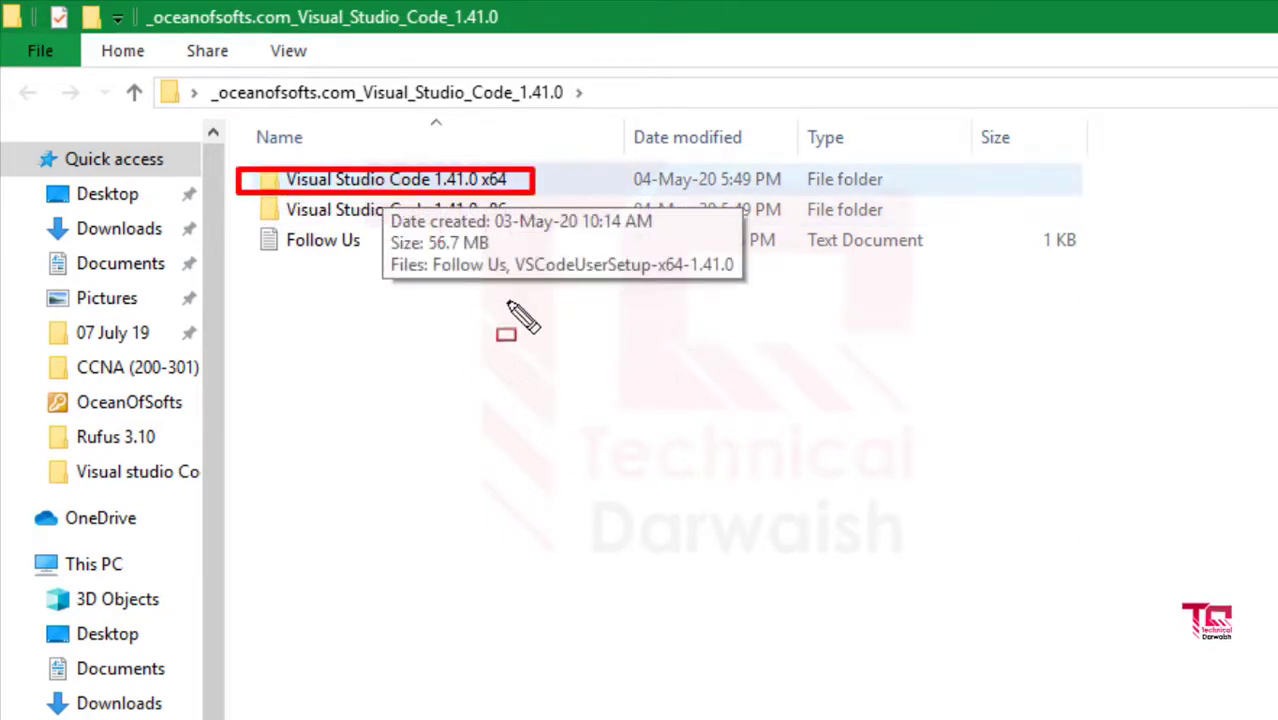
{"action": "double_click", "coordinate": [448, 192]}
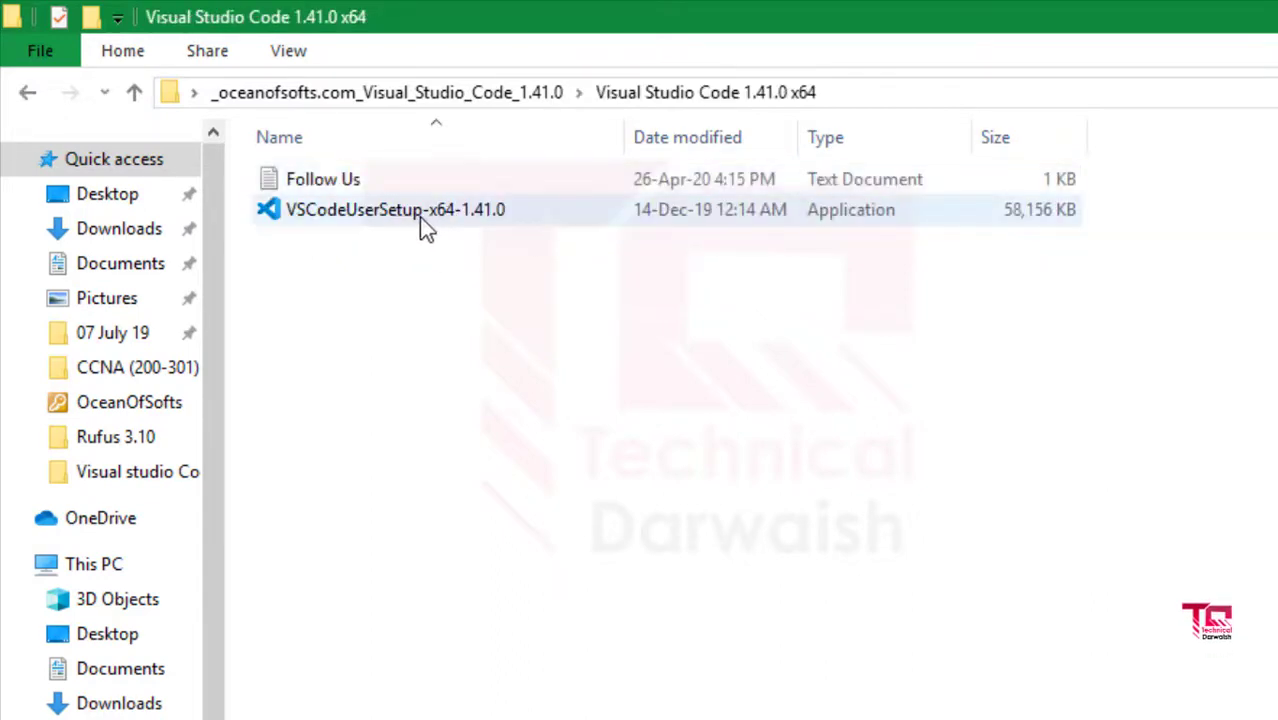
{"action": "right_click", "coordinate": [488, 228]}
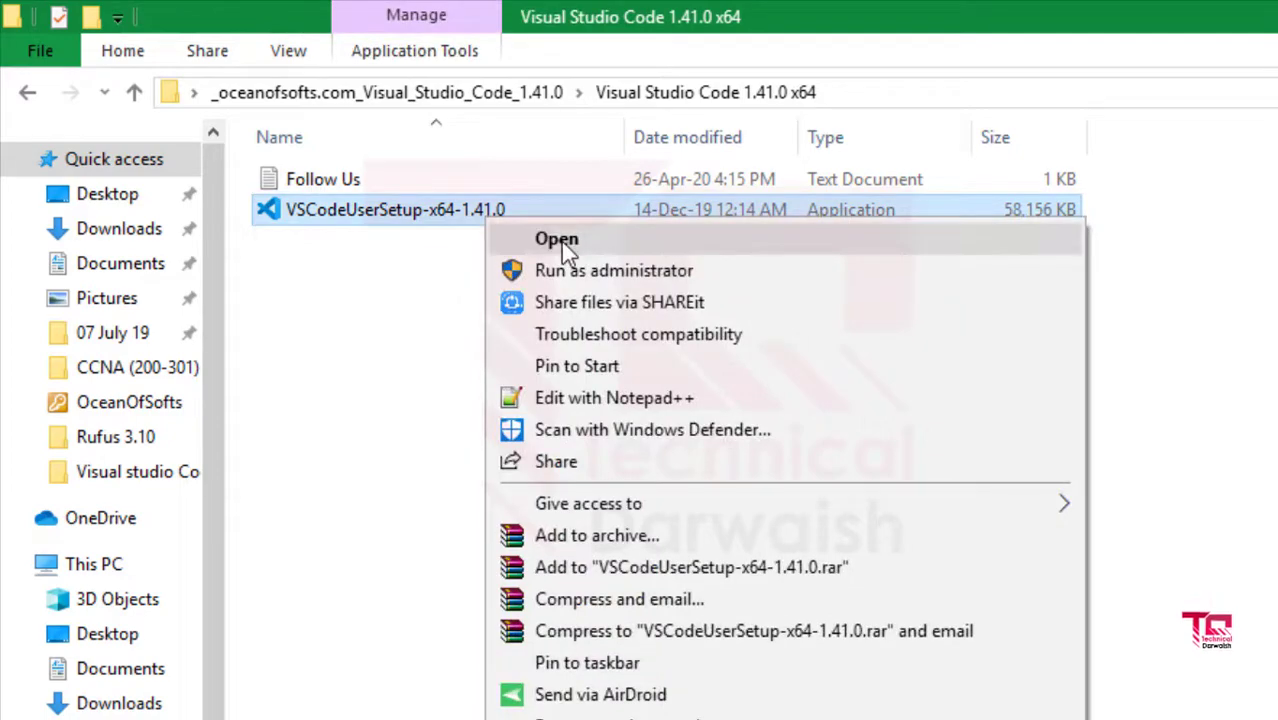
{"action": "left_click", "coordinate": [561, 241]}
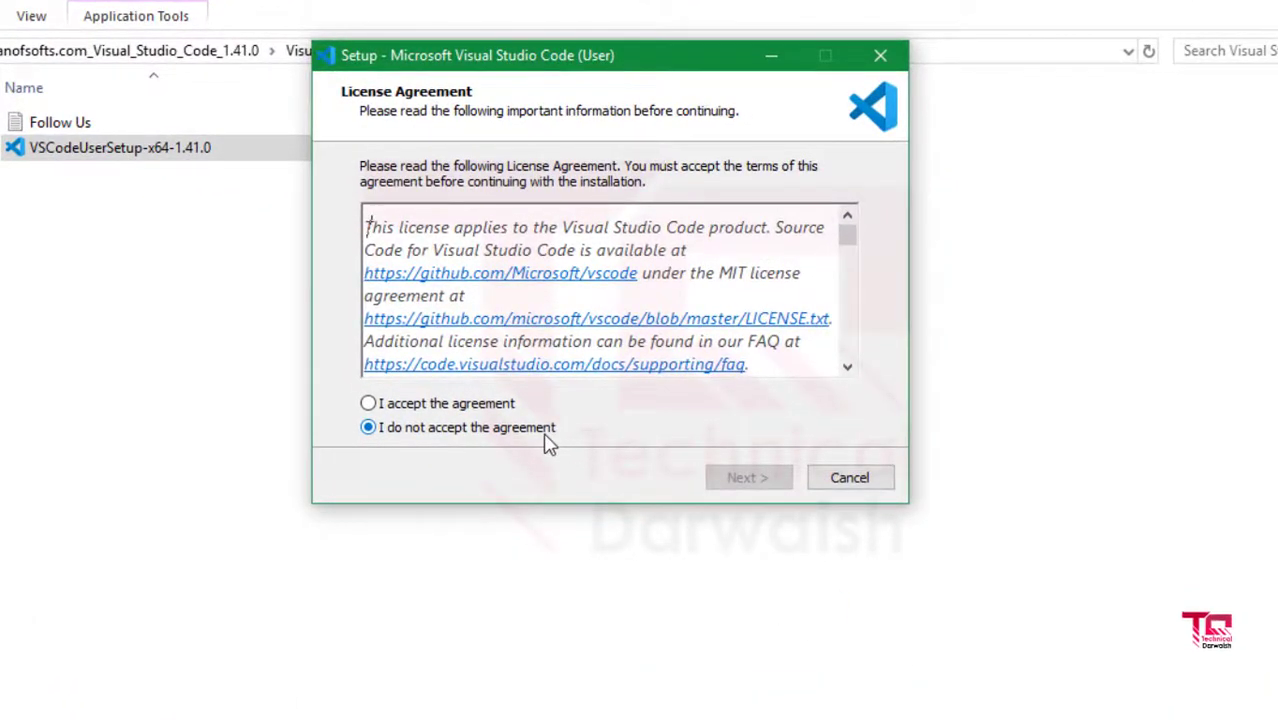
- Accept the license agreement and install Visual Studio Code with a desktop icon and Add to PATH, launching it on finish
{"action": "left_click", "coordinate": [505, 405]}
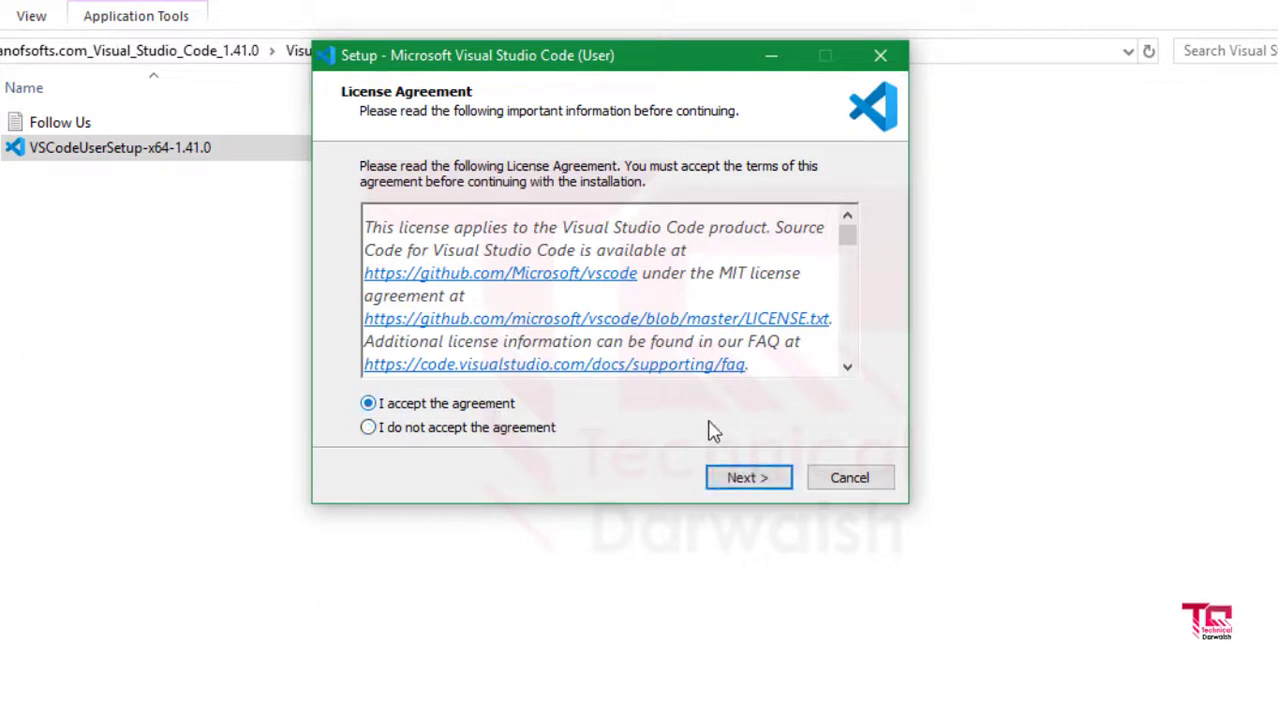
{"action": "left_click", "coordinate": [741, 480]}
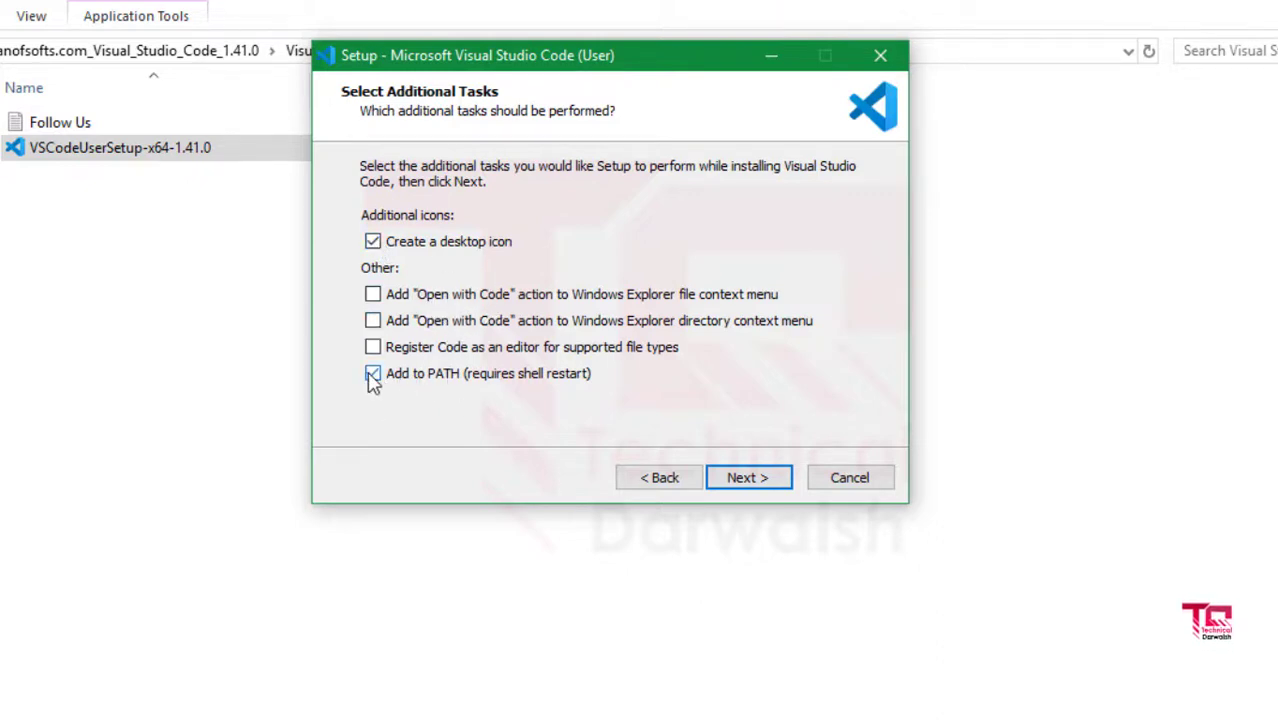
{"action": "left_click", "coordinate": [735, 480]}
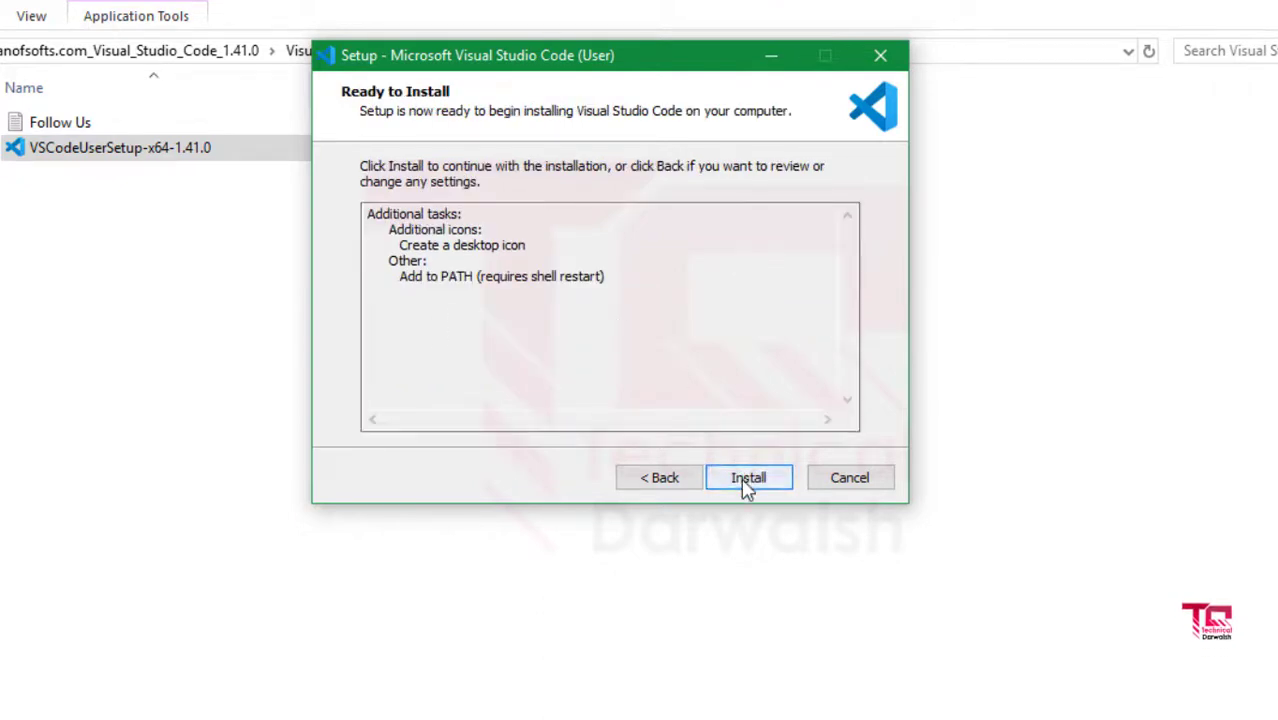
{"action": "left_click", "coordinate": [744, 480]}
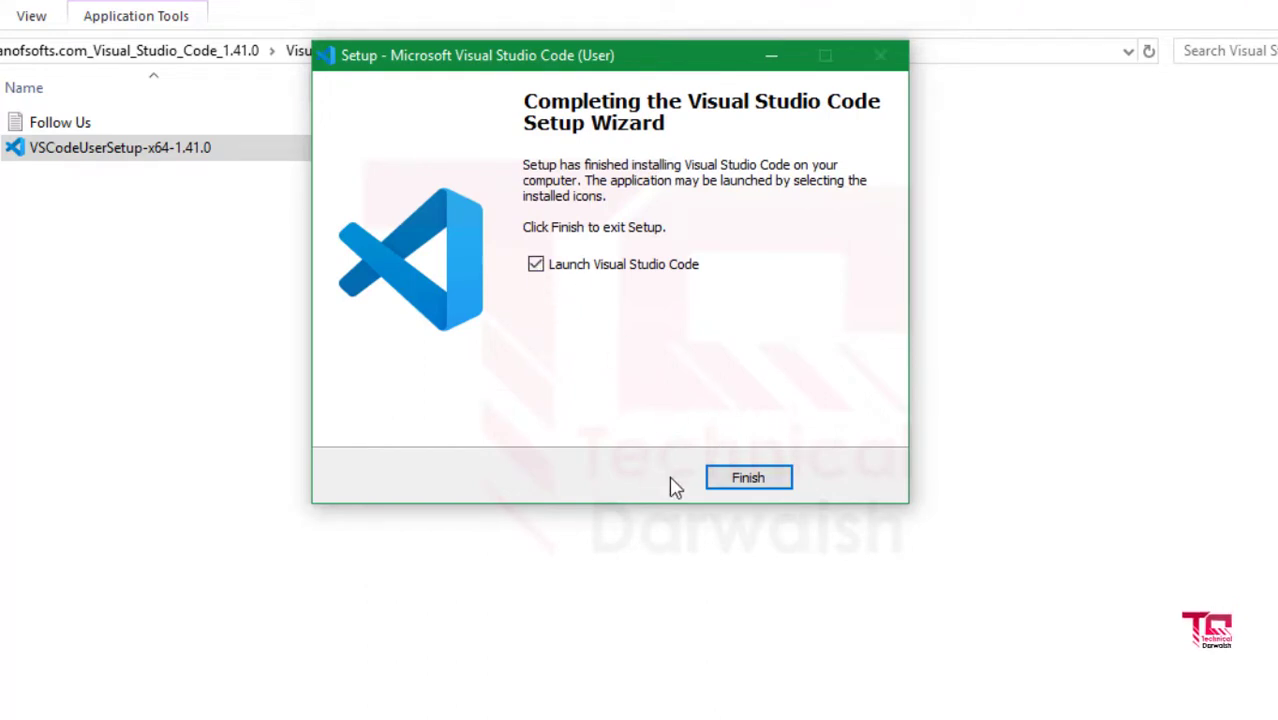
{"action": "mouse_move", "coordinate": [690, 454]}
{"action": "left_mouse_down"}
{"action": "mouse_move", "coordinate": [728, 487]}
{"action": "mouse_move", "coordinate": [808, 503]}
{"action": "left_mouse_up"}
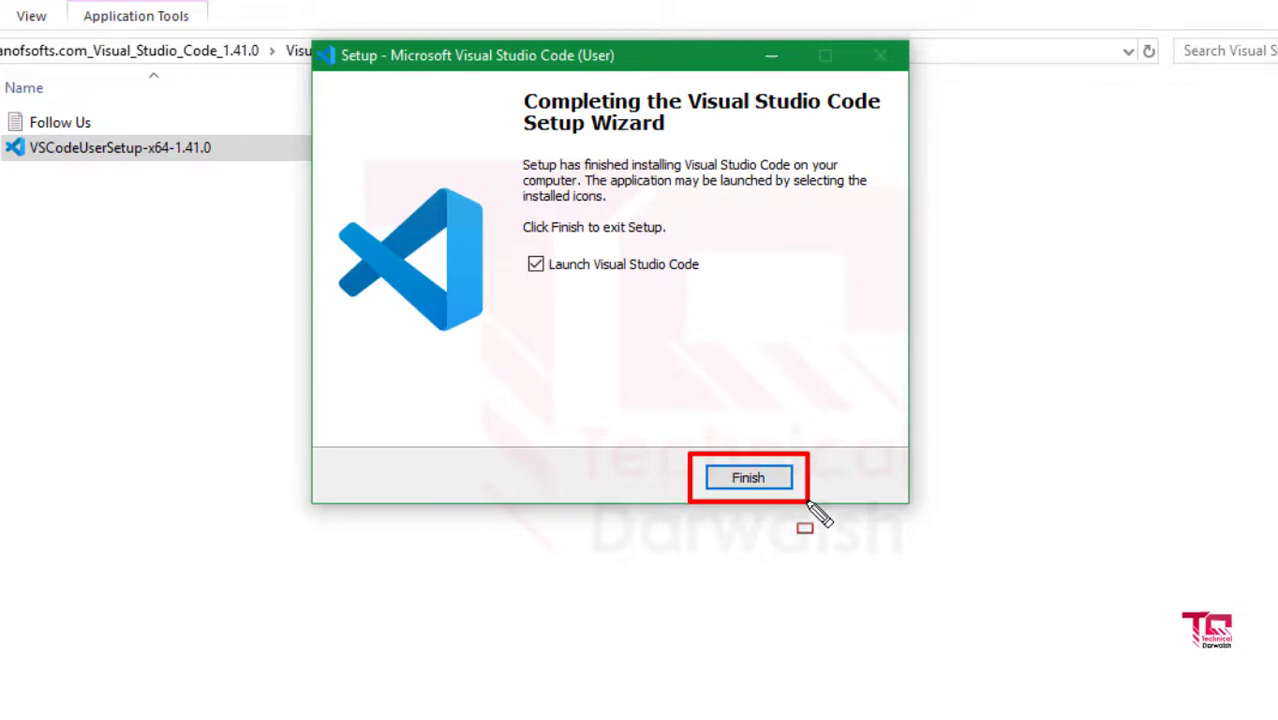
{"action": "left_click", "coordinate": [779, 481]}
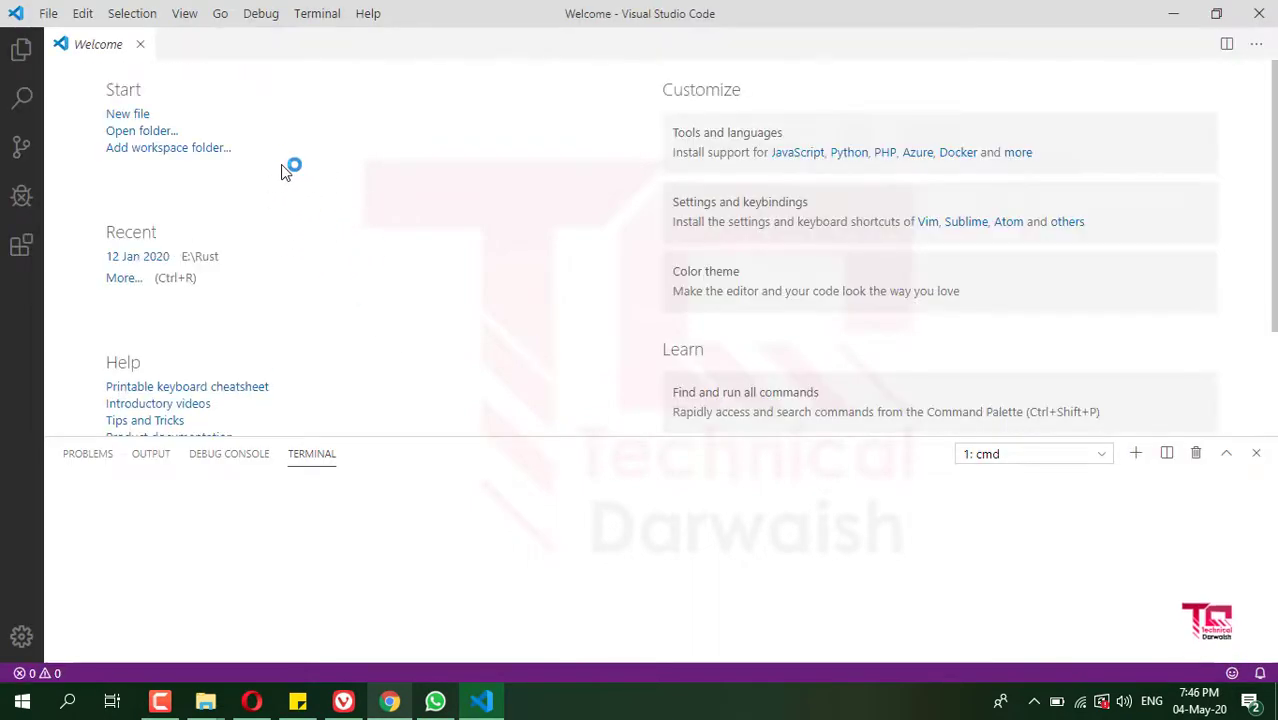
- Create a new file and save it to the Desktop as test with the HTML file type
{"action": "double_click", "coordinate": [220, 54]}
{"action": "left_click", "coordinate": [47, 13]}
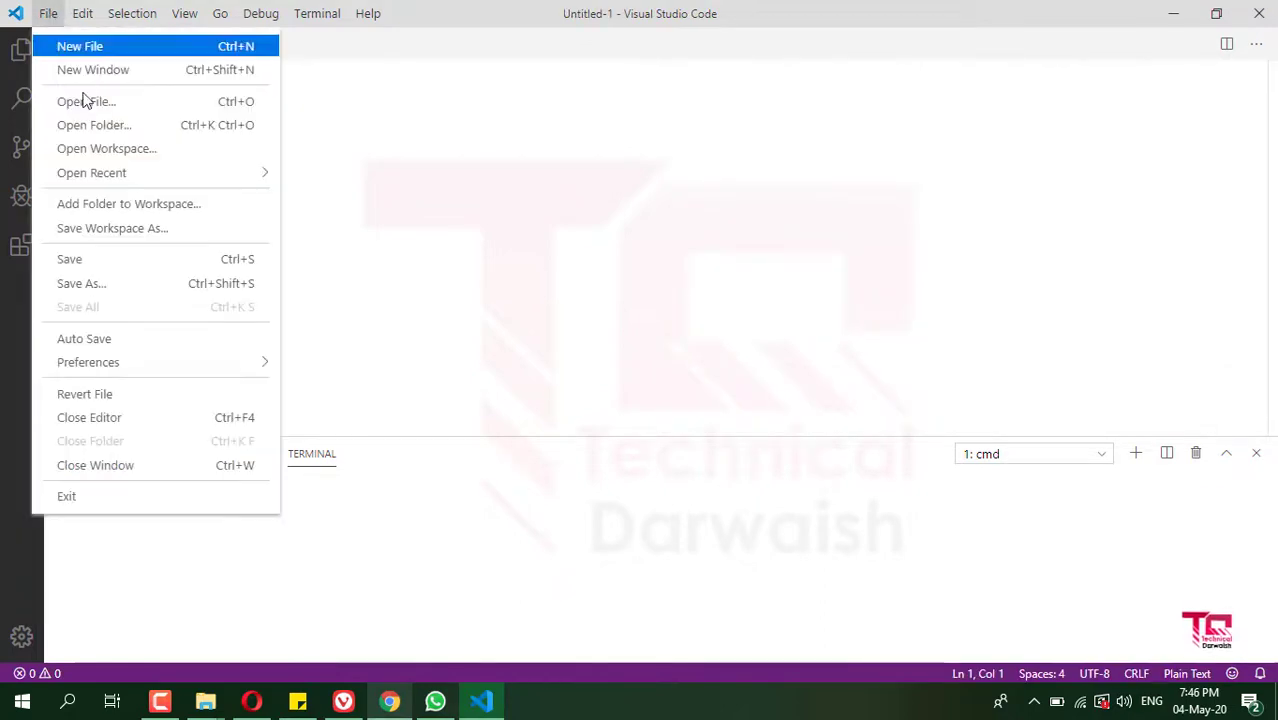
{"action": "left_click", "coordinate": [163, 287]}
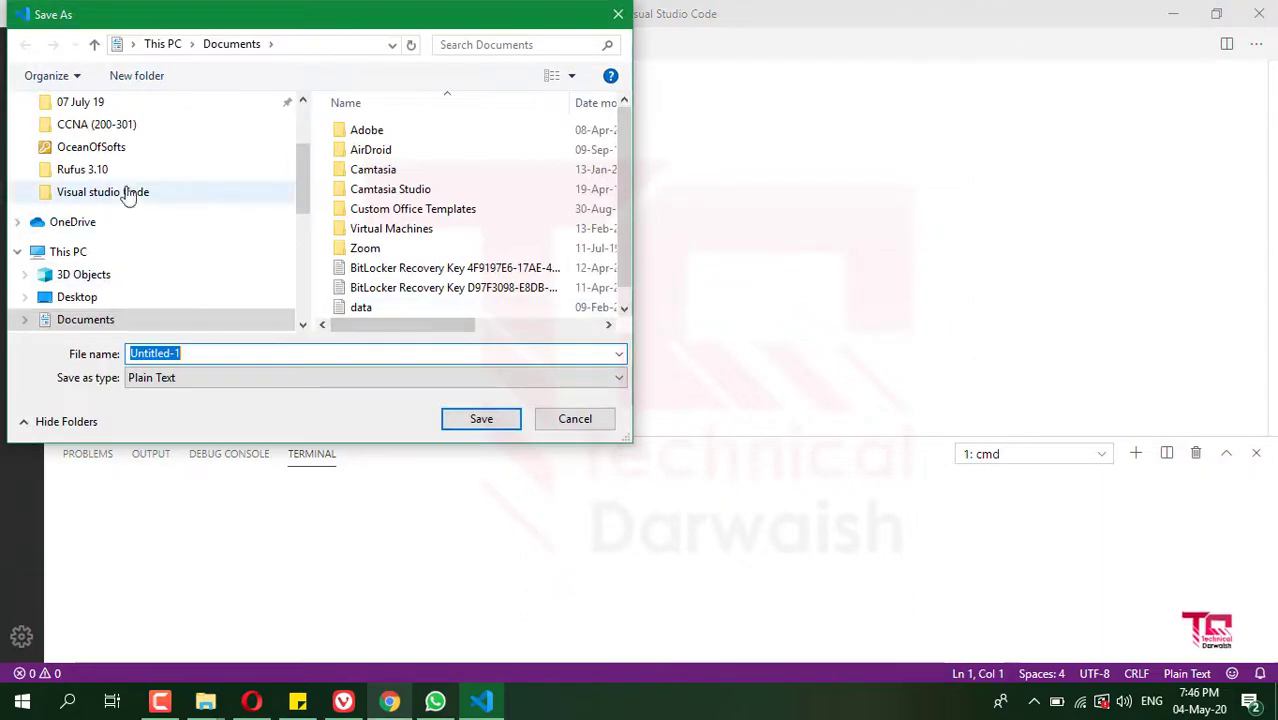
{"action": "left_click", "coordinate": [90, 297]}
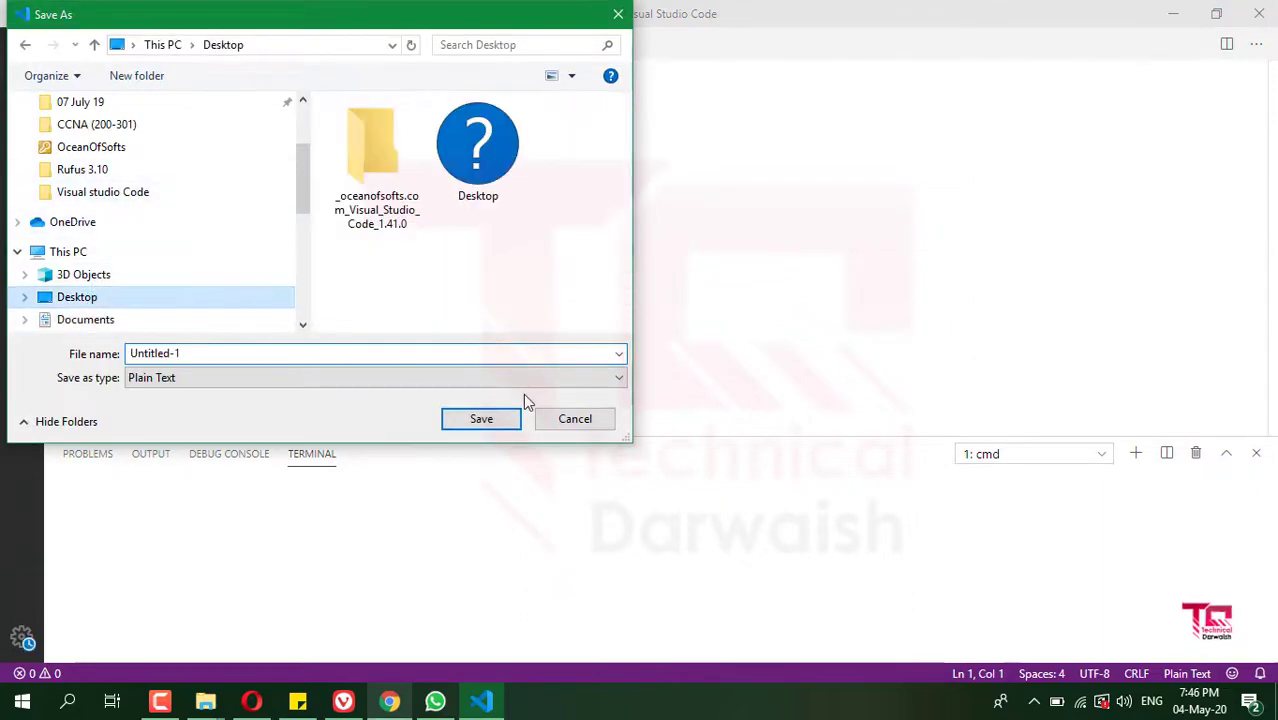
{"action": "type", "text": "test"}
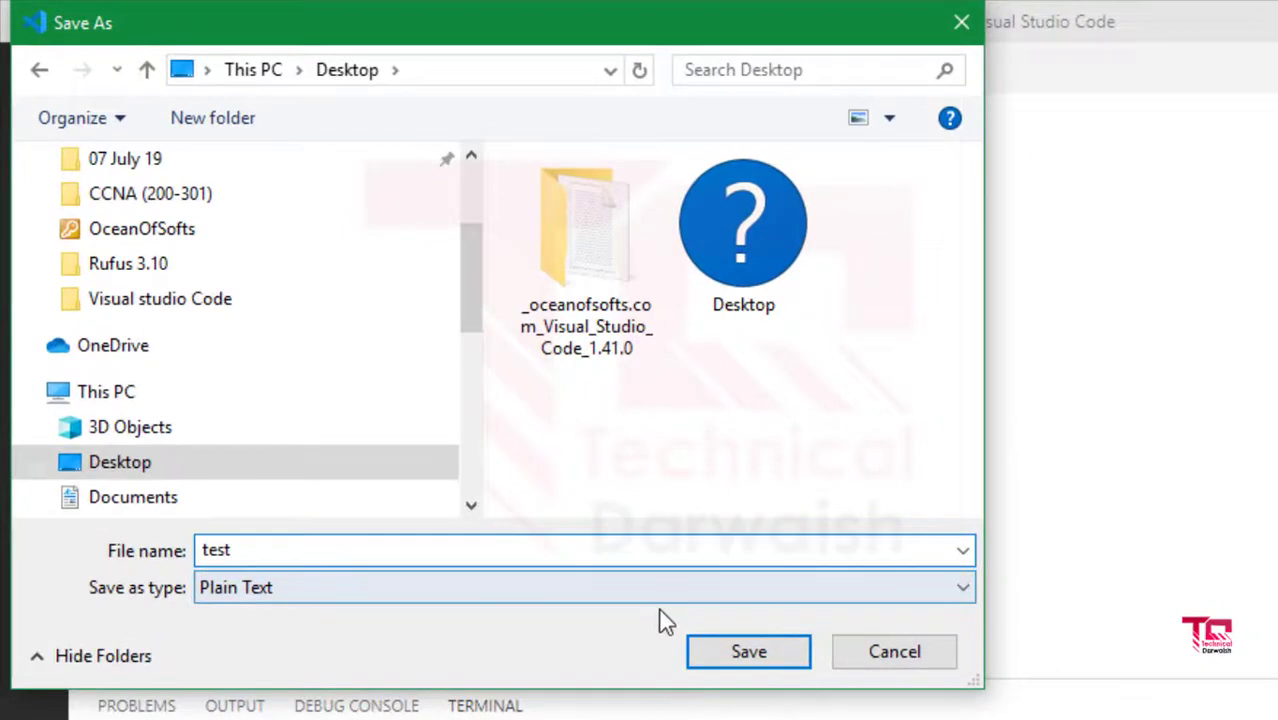
{"action": "left_click", "coordinate": [418, 381]}
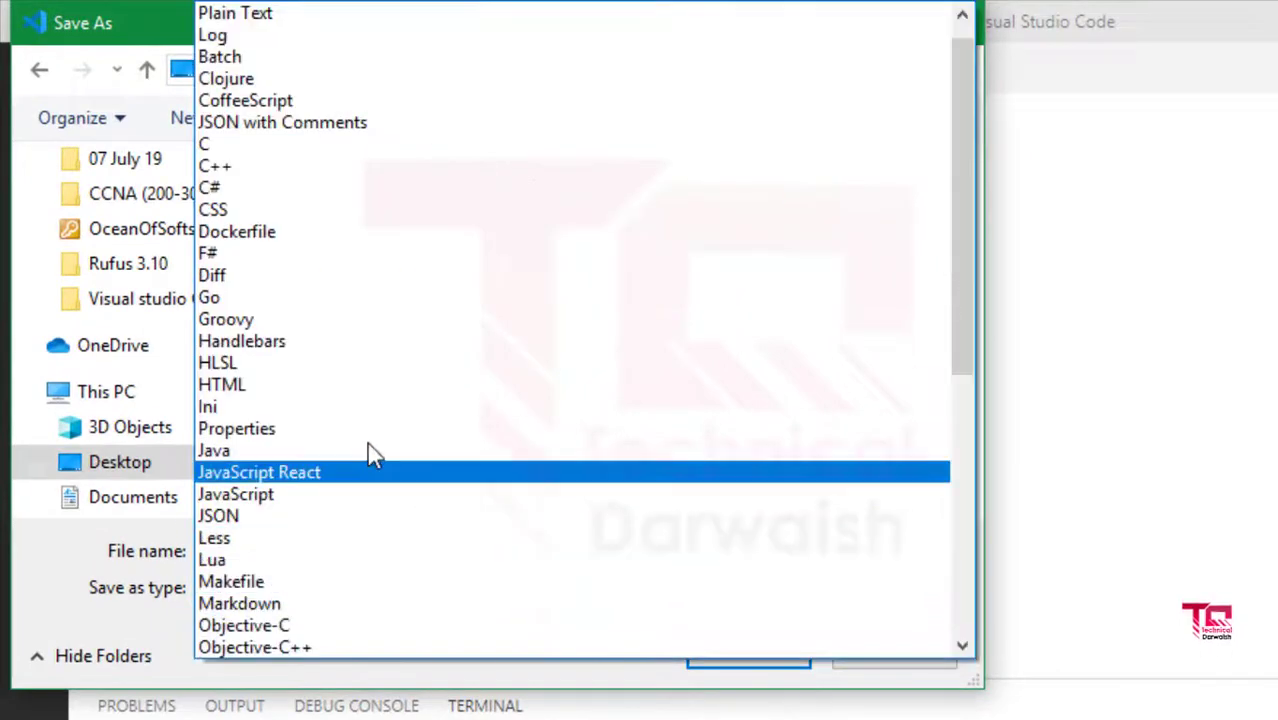
{"action": "left_click", "coordinate": [290, 391]}
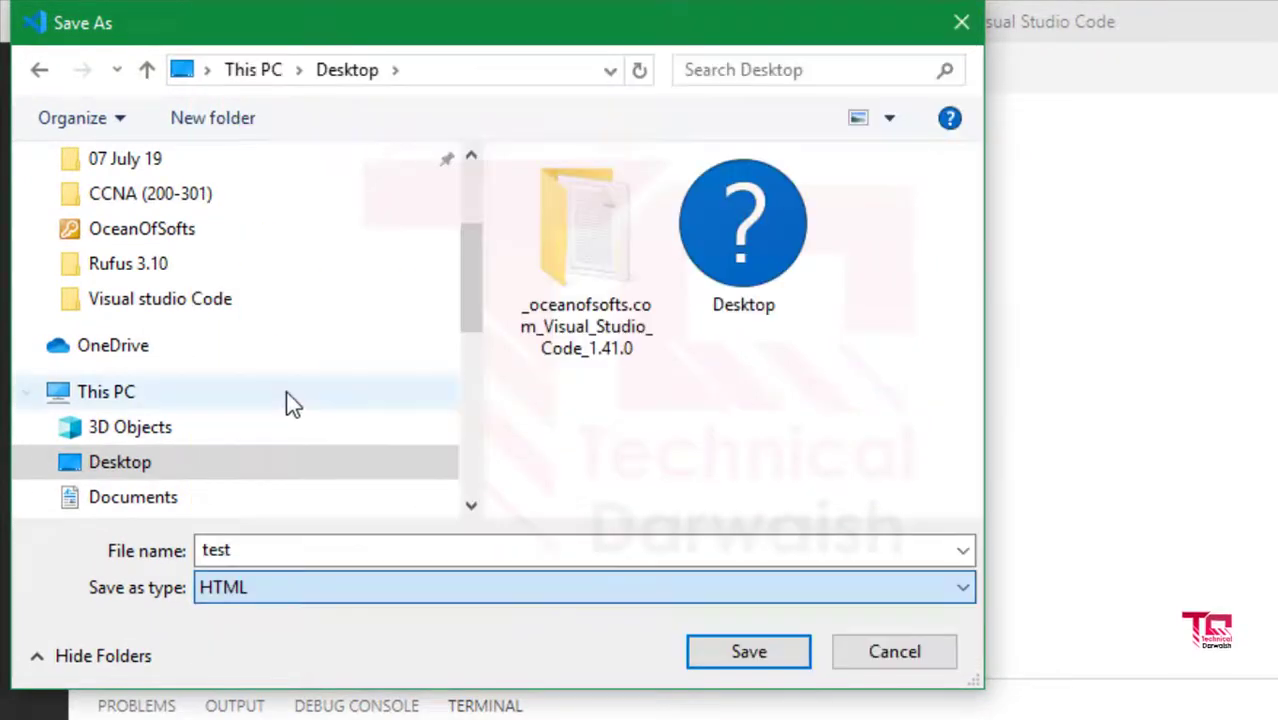
{"action": "left_click", "coordinate": [722, 654]}
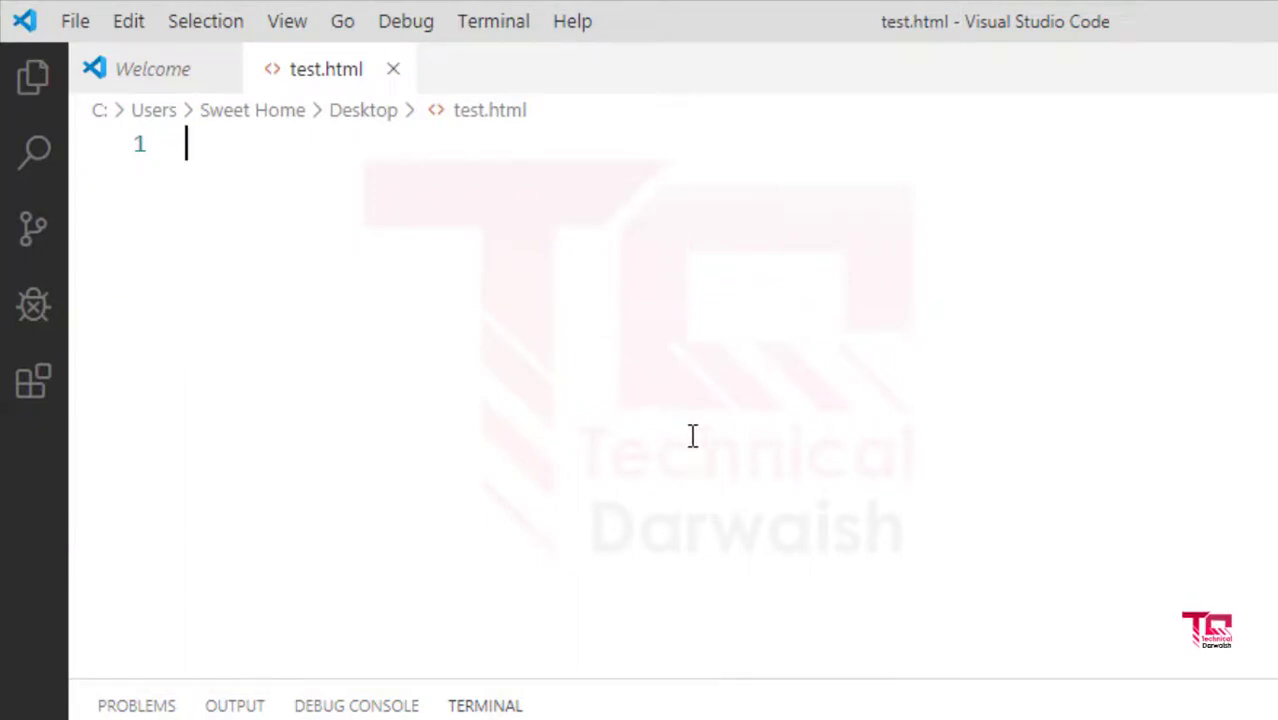
- Insert the Emmet HTML boilerplate in test.html and add an empty h1 element inside the body
{"action": "type", "text": "!"}
{"action": "key", "text": "Tab"}
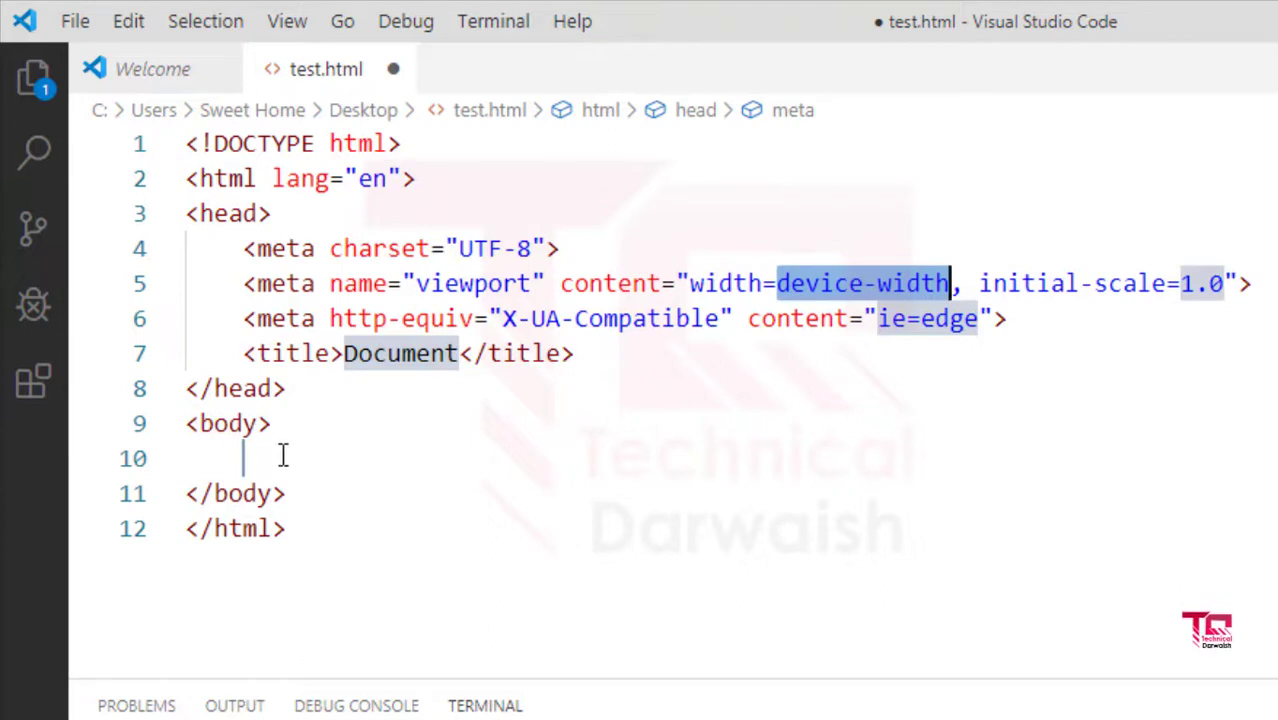
{"action": "left_click", "coordinate": [407, 475]}
{"action": "type", "text": "h1"}
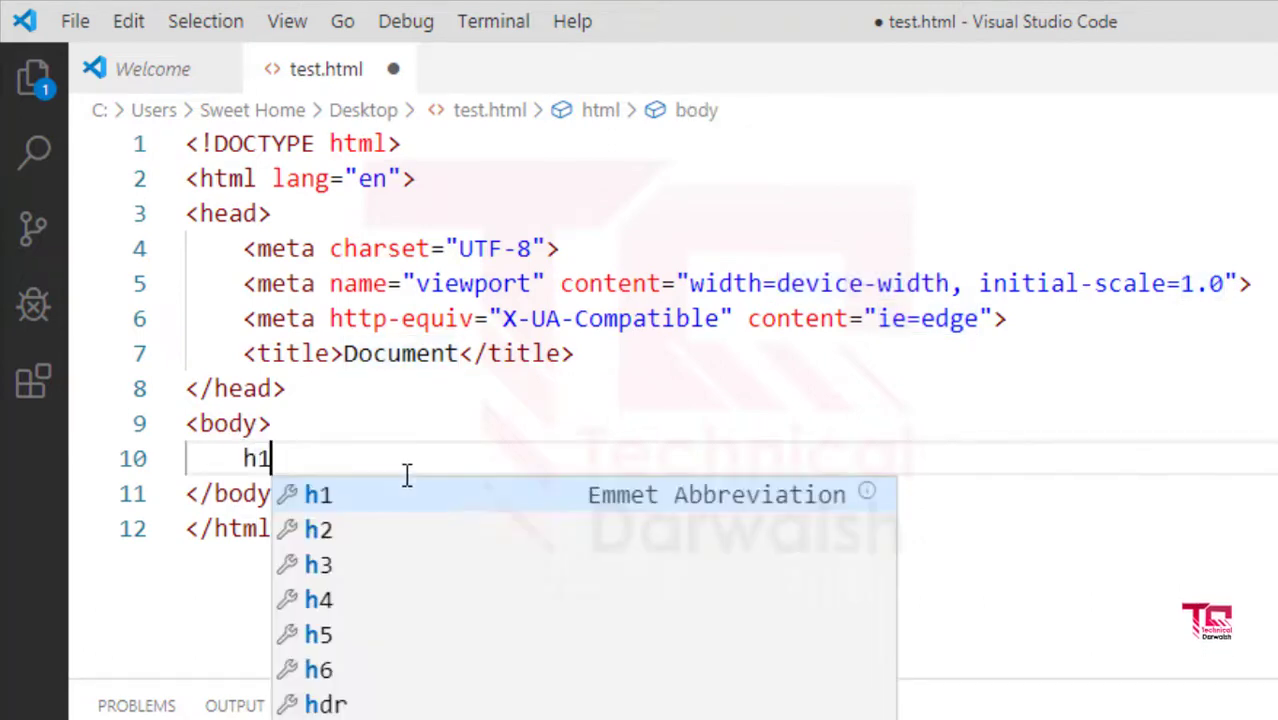
{"action": "key", "text": "Tab"}
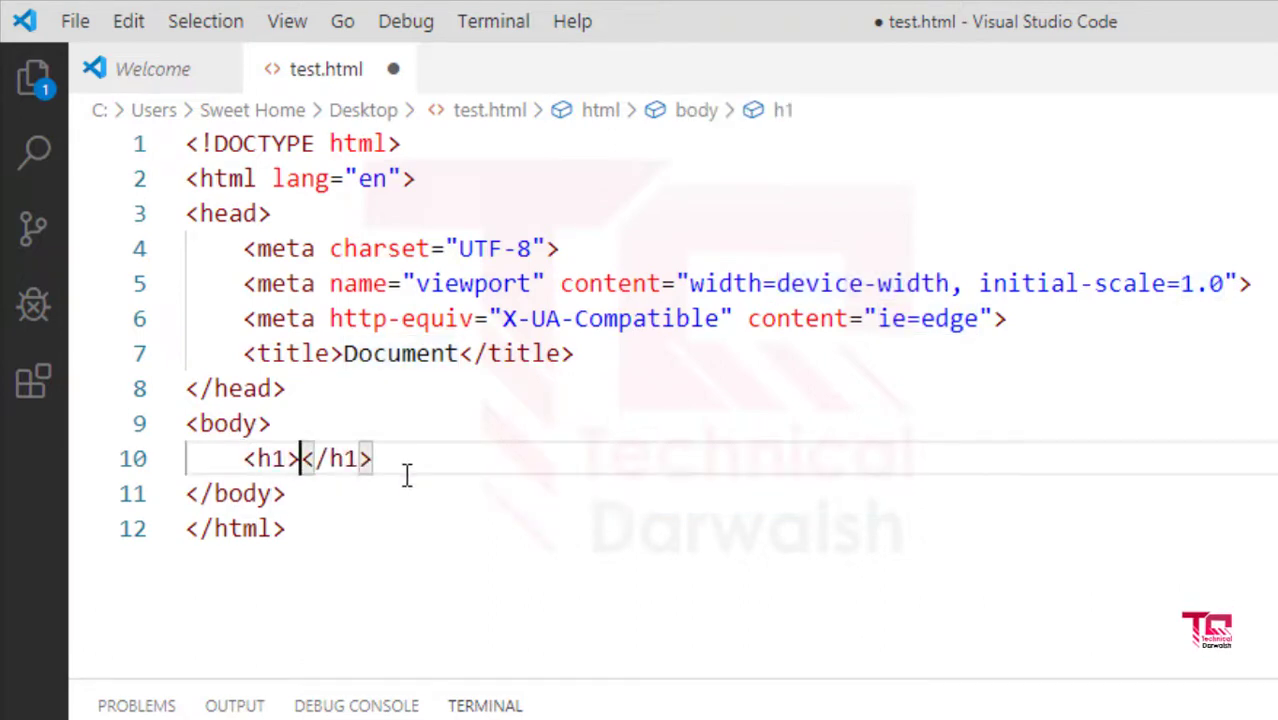
- Enter "Succesfully downloaded" as the h1 heading text and save test.html
{"action": "type", "text": "Suc"}
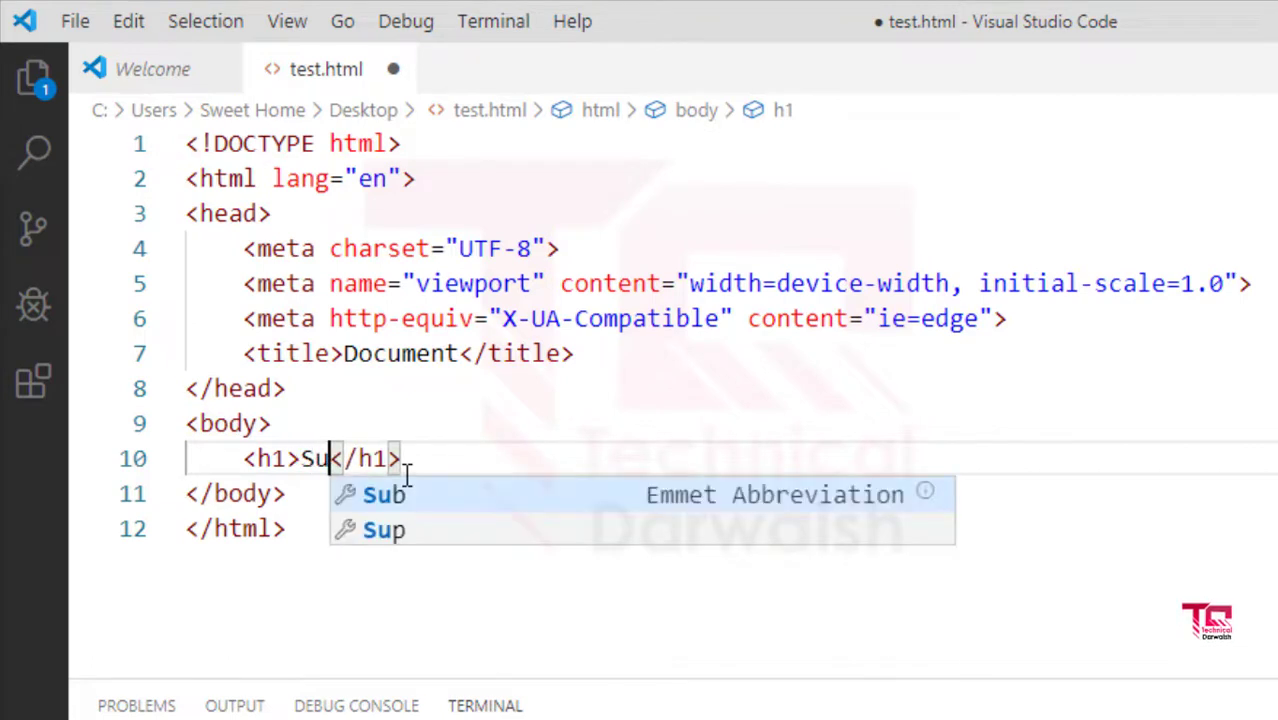
{"action": "type", "text": "cess"}
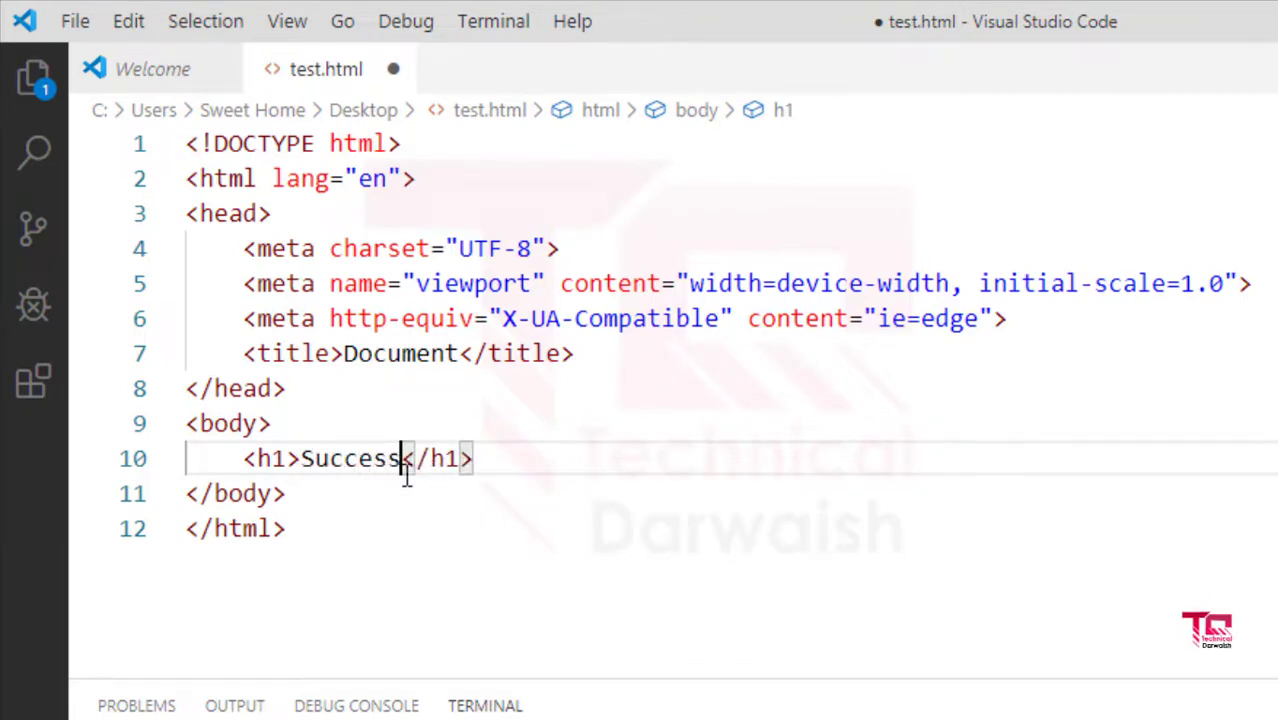
{"action": "key", "text": "BackSpace"}
{"action": "key", "text": "BackSpace"}
{"action": "key", "text": "BackSpace"}
{"action": "type", "text": "es"}
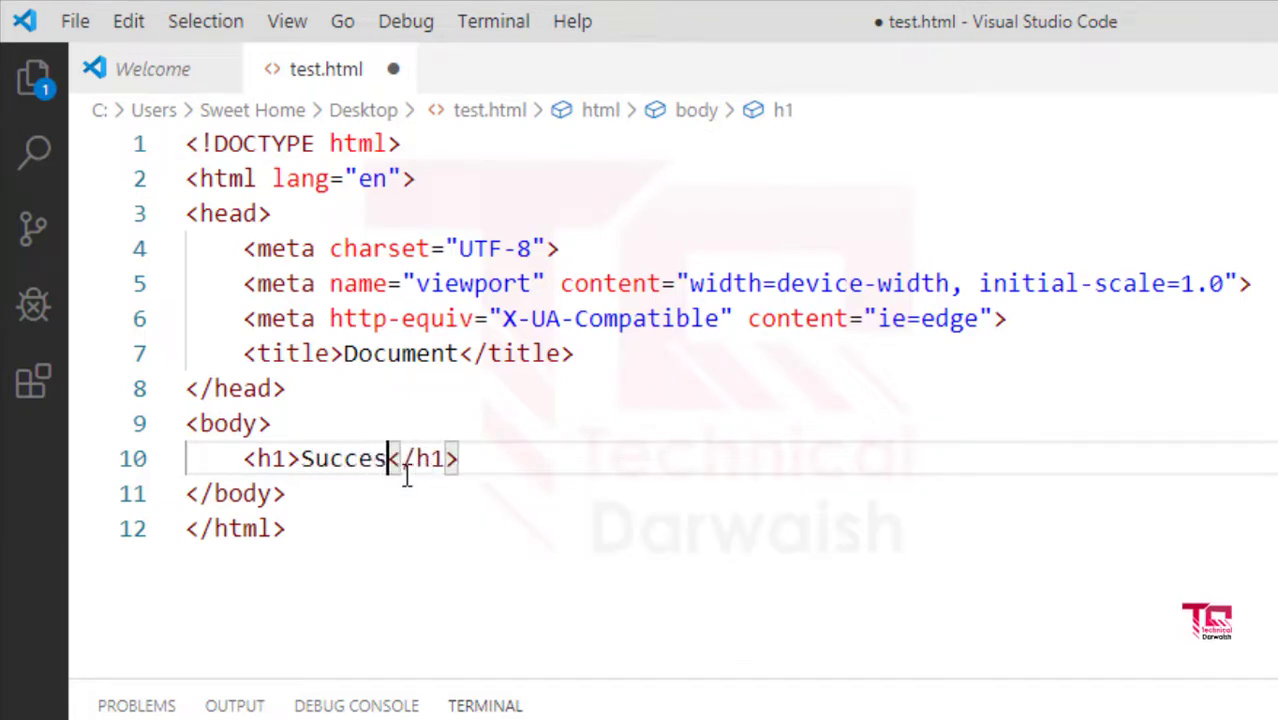
{"action": "type", "text": "fully wonload"}
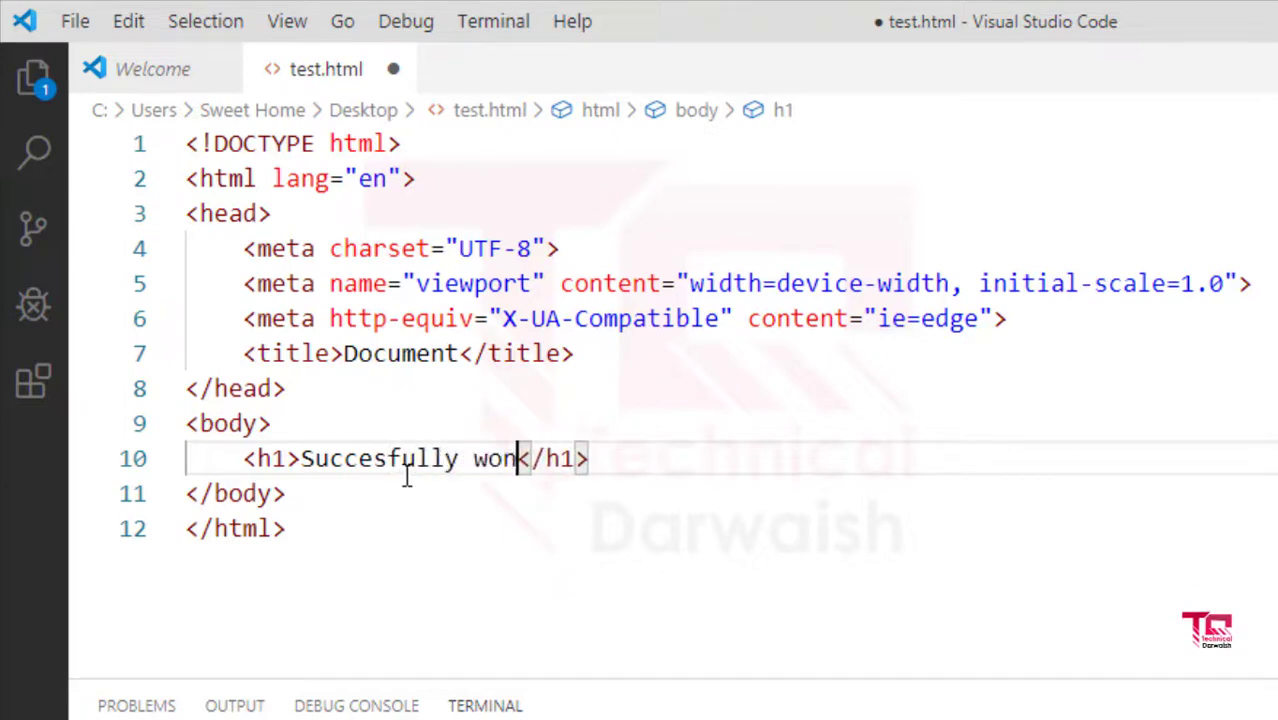
{"action": "key", "text": "BackSpace"}
{"action": "key", "text": "BackSpace"}
{"action": "key", "text": "BackSpace"}
{"action": "key", "text": "BackSpace"}
{"action": "key", "text": "BackSpace"}
{"action": "key", "text": "BackSpace"}
{"action": "key", "text": "BackSpace"}
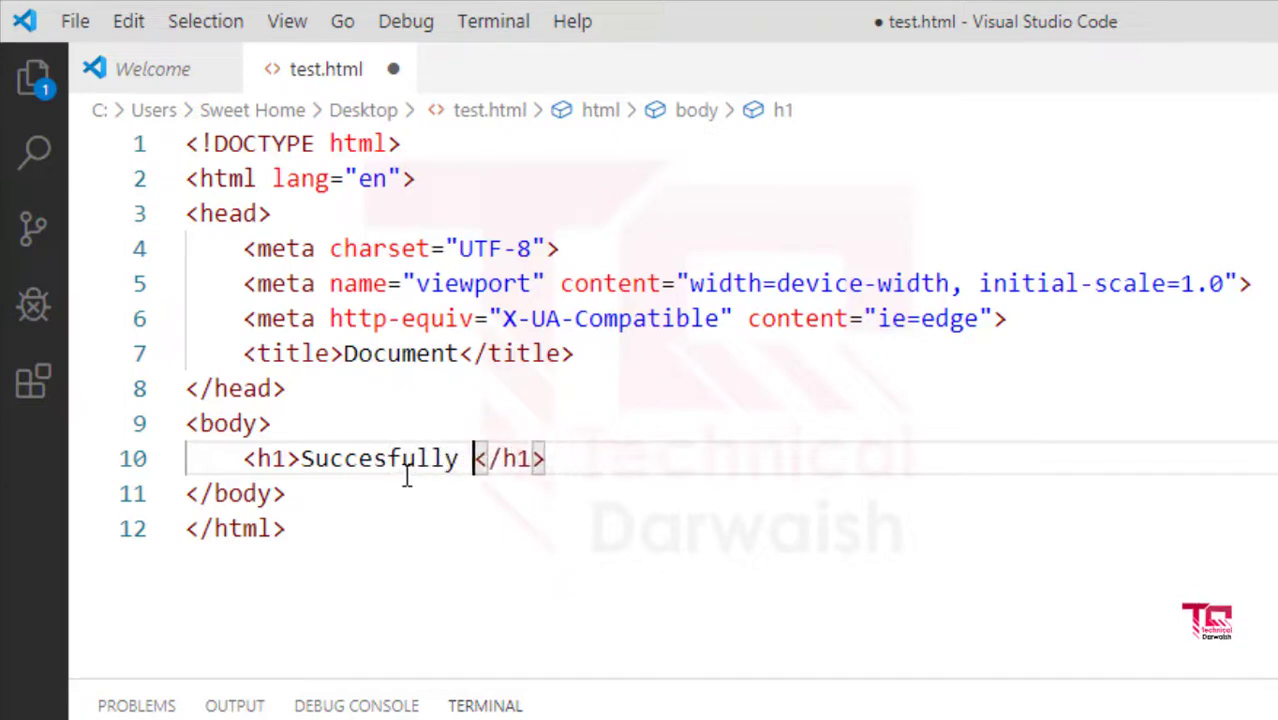
{"action": "type", "text": "dos"}
{"action": "type", "text": "nload"}
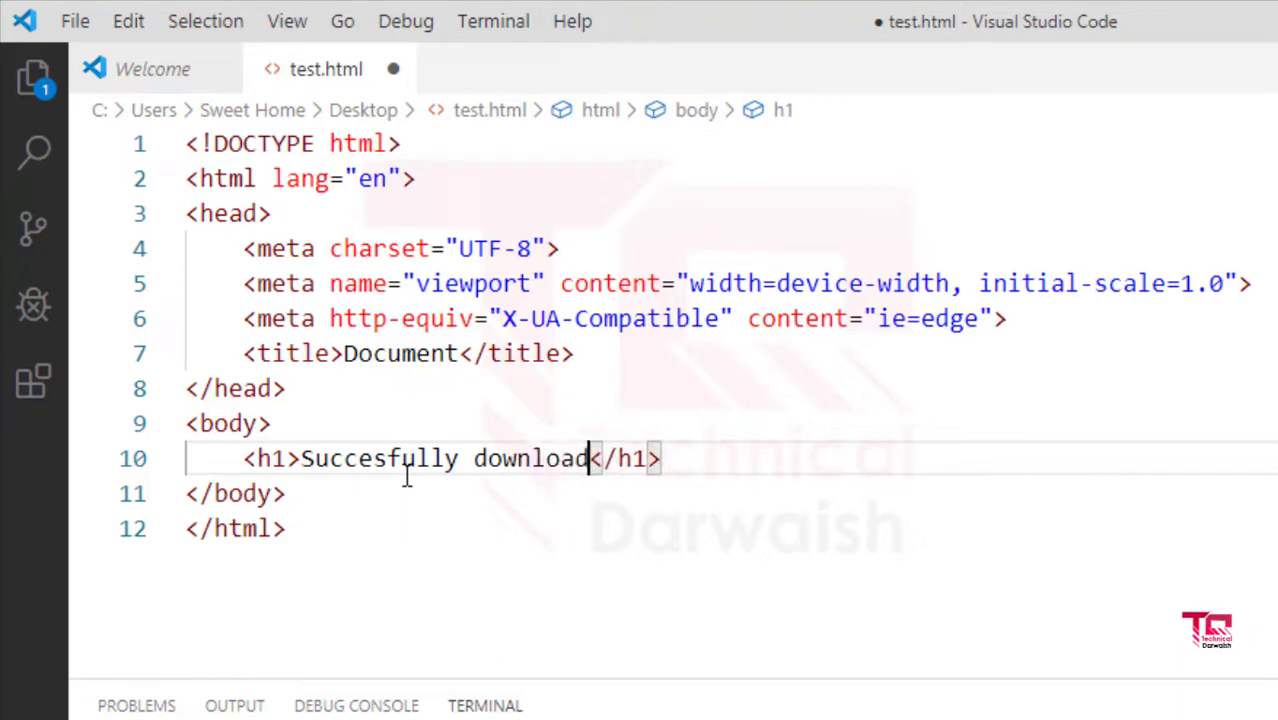
{"action": "type", "text": "ed"}
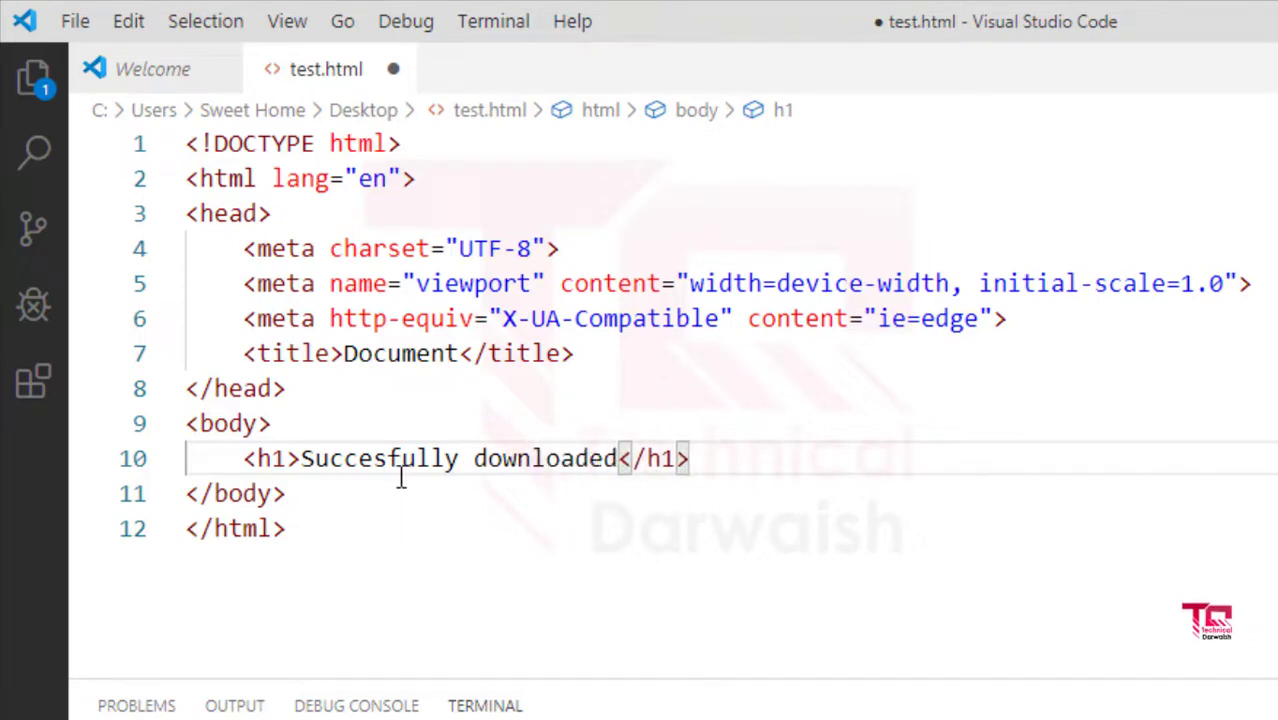
{"action": "key", "text": "ctrl+s"}
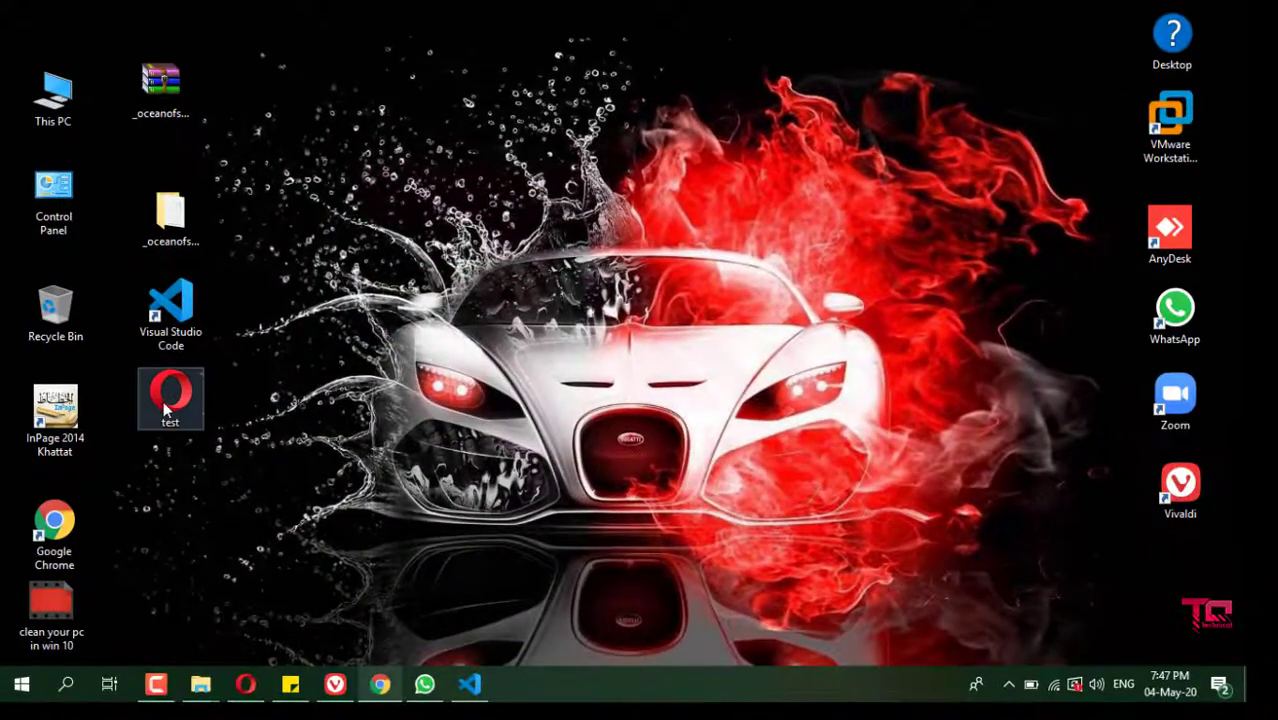
- Open the test HTML file from the desktop to view it in the default browser
{"action": "left_click", "coordinate": [165, 409]}
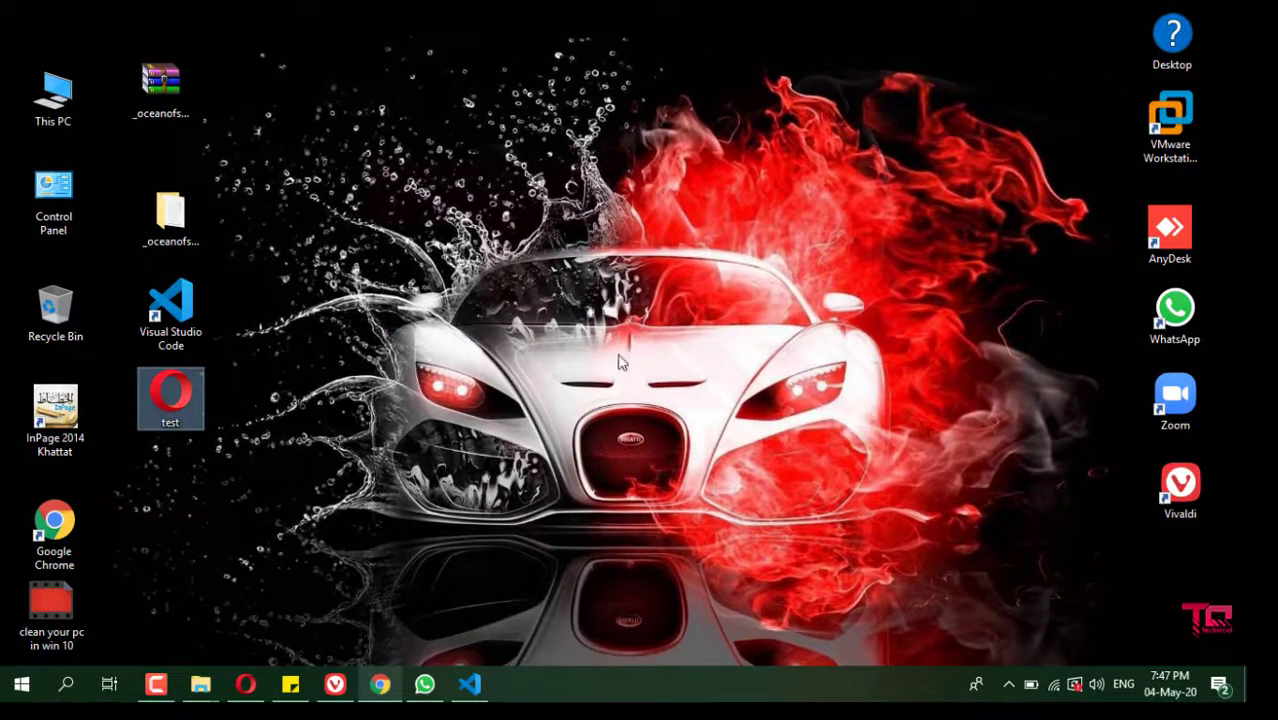
{"action": "key", "text": "Return"}
{"action": "left_click", "coordinate": [674, 615]}
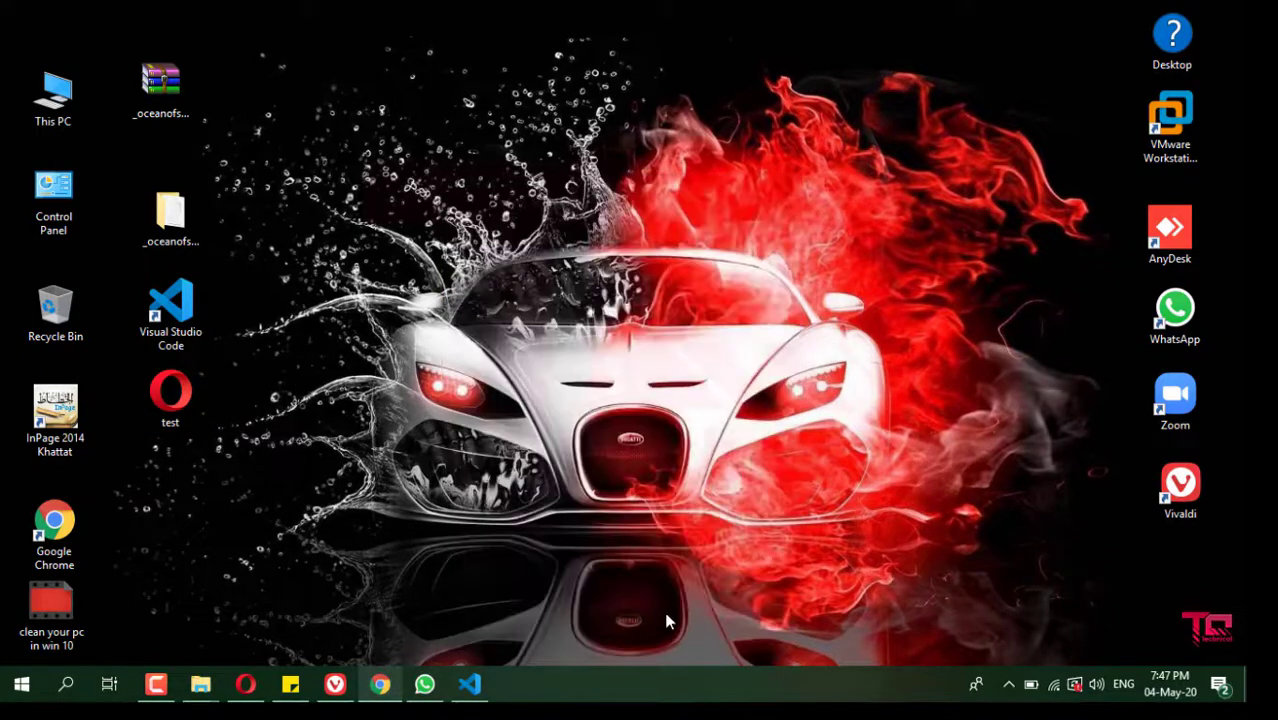